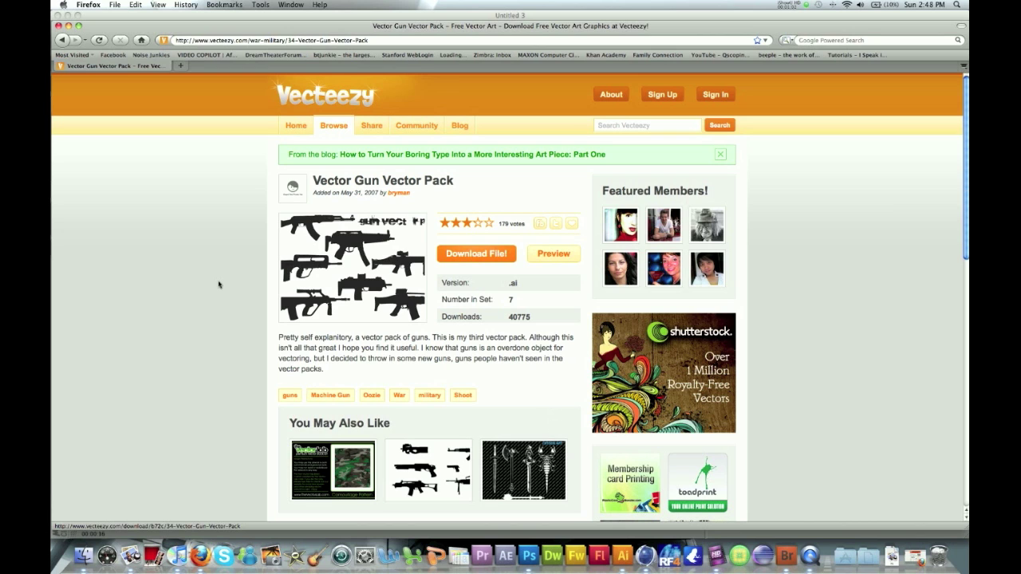
Step: Highlight the vecteezy.com address of the Vector Gun Vector Pack page, then switch to Illustrator
drag(204, 30, 209, 16)
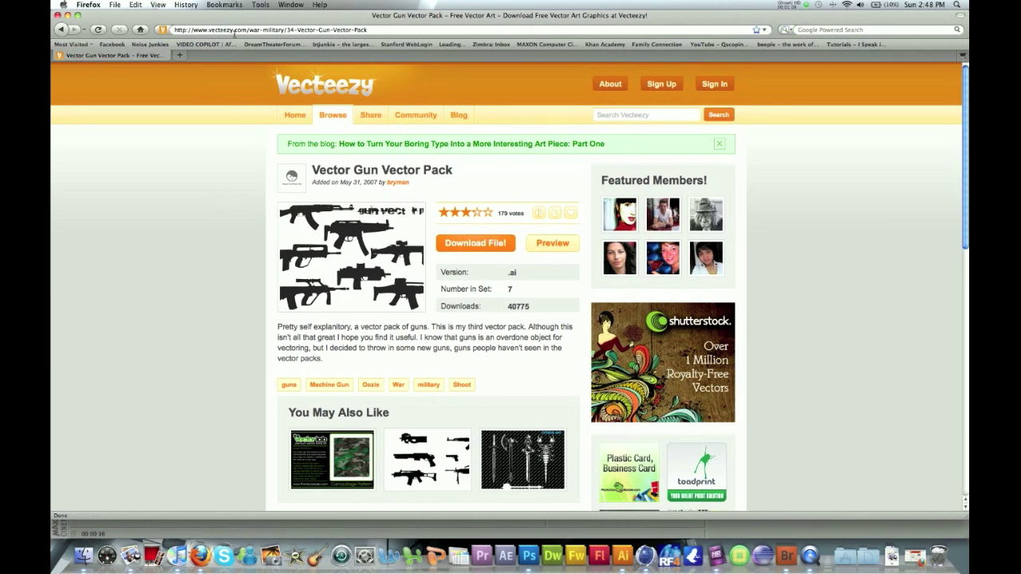
click(238, 30)
click(244, 29)
drag(245, 29, 173, 29)
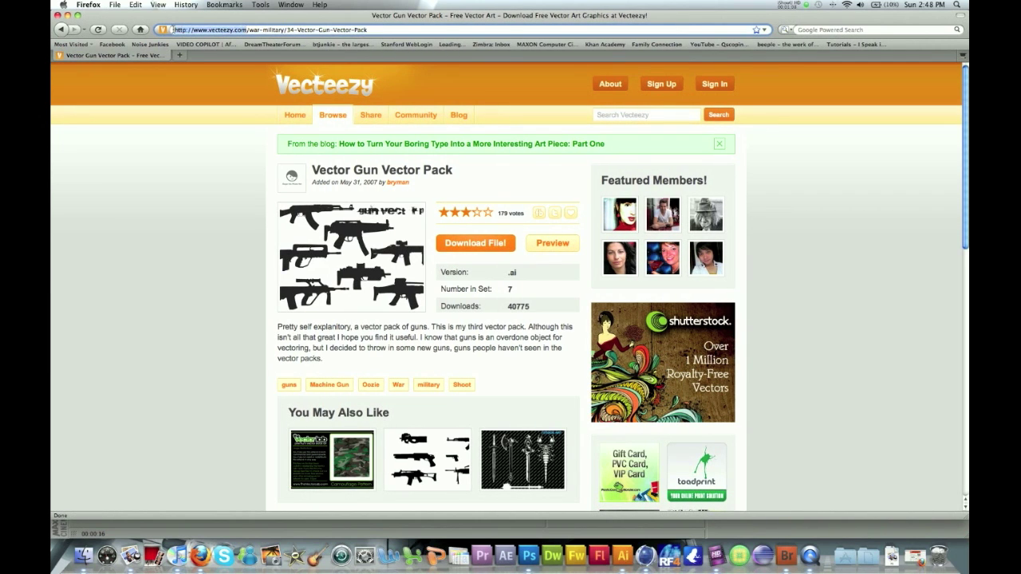
click(173, 30)
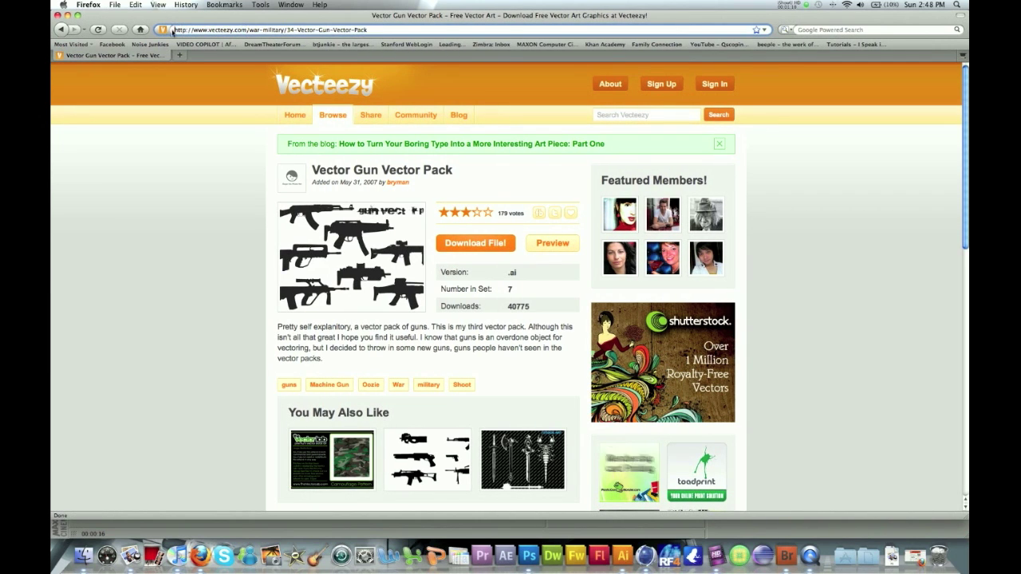
drag(174, 29, 250, 30)
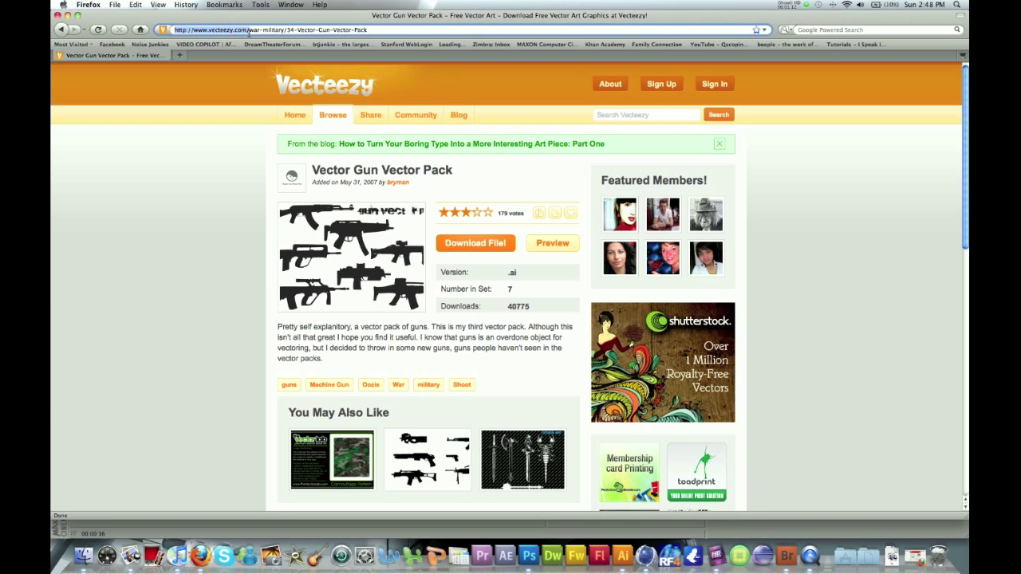
click(250, 31)
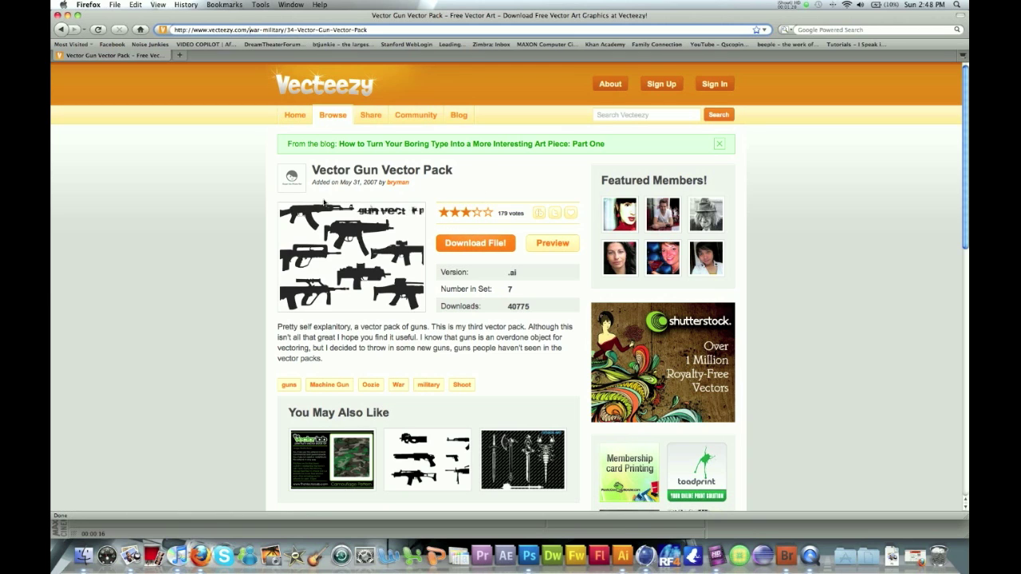
click(621, 557)
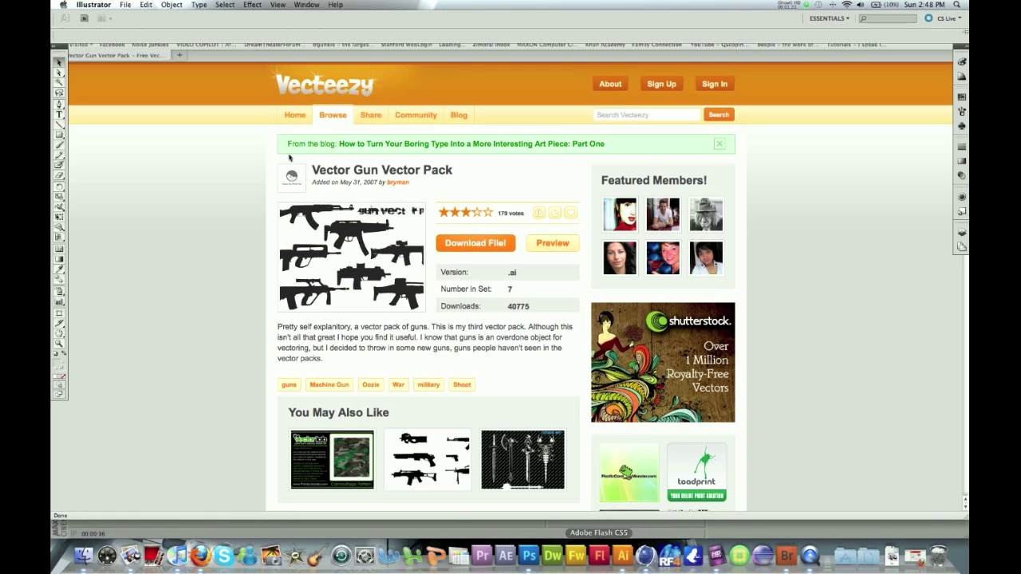
Step: Open Gun_Vector_Pack_by_bryman.ai and delete its Gun Vector Pack title text
click(125, 5)
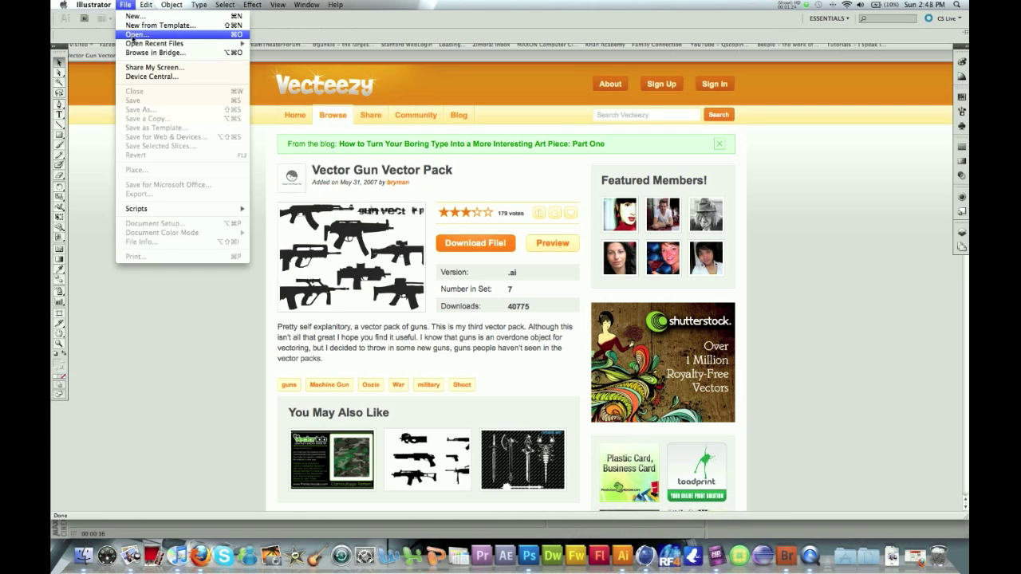
click(137, 34)
double_click(463, 130)
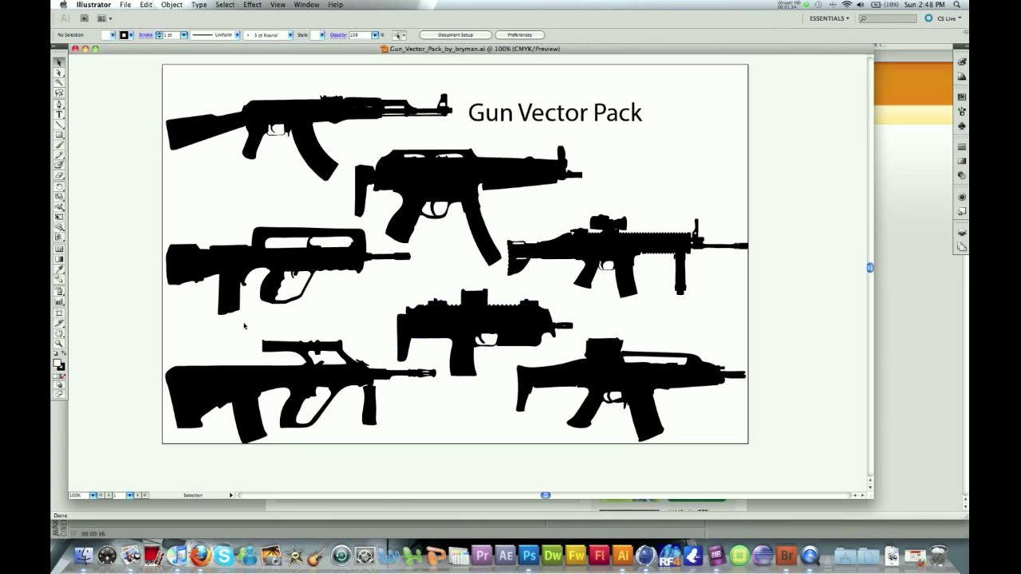
click(536, 124)
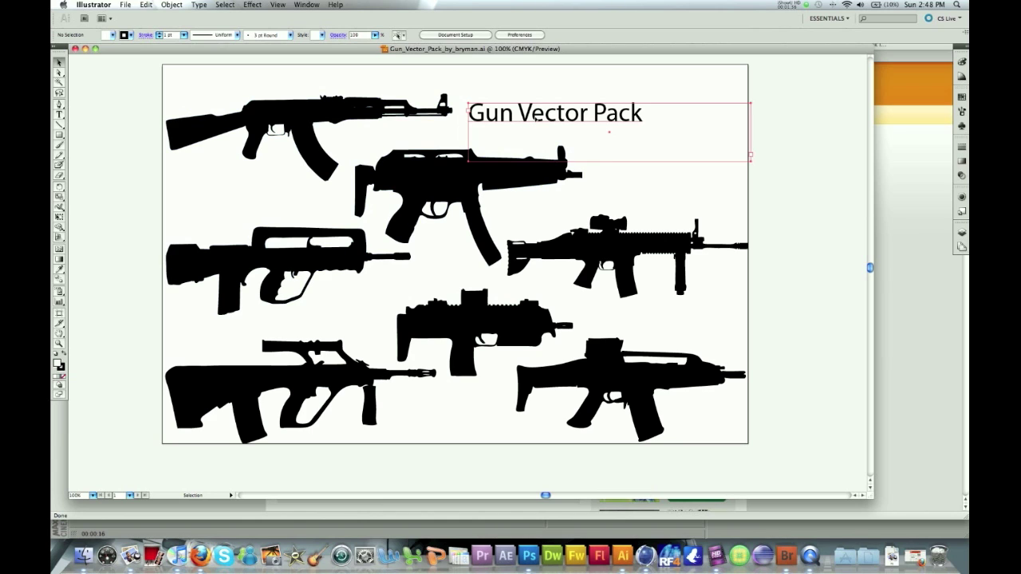
key(Delete)
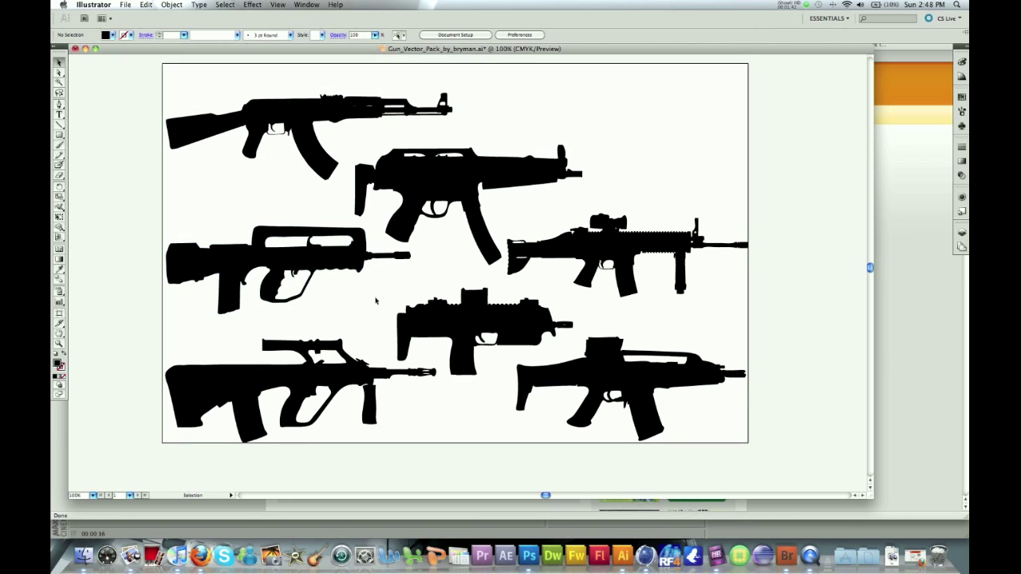
Step: Delete the other six guns, including the scoped rifle, FAMAS, compact gun and MP5
scroll(291, 335, down, 1)
click(284, 360)
key(Delete)
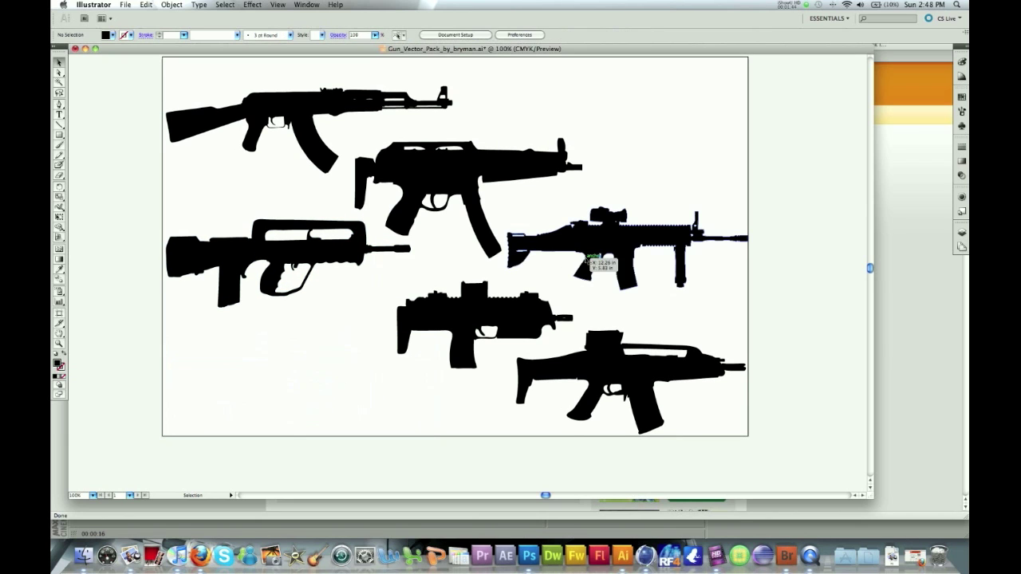
click(586, 241)
key(Delete)
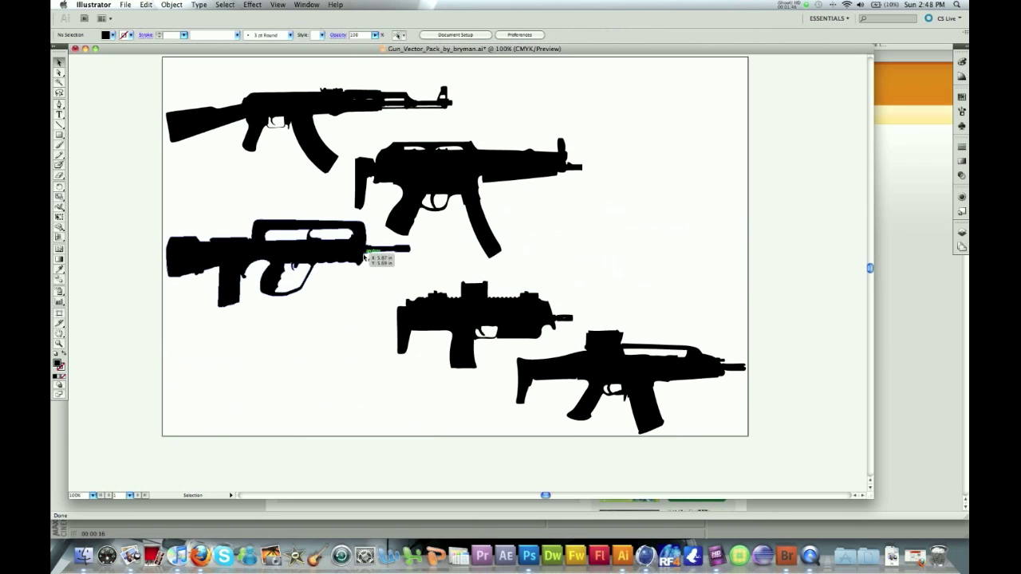
click(318, 252)
key(Delete)
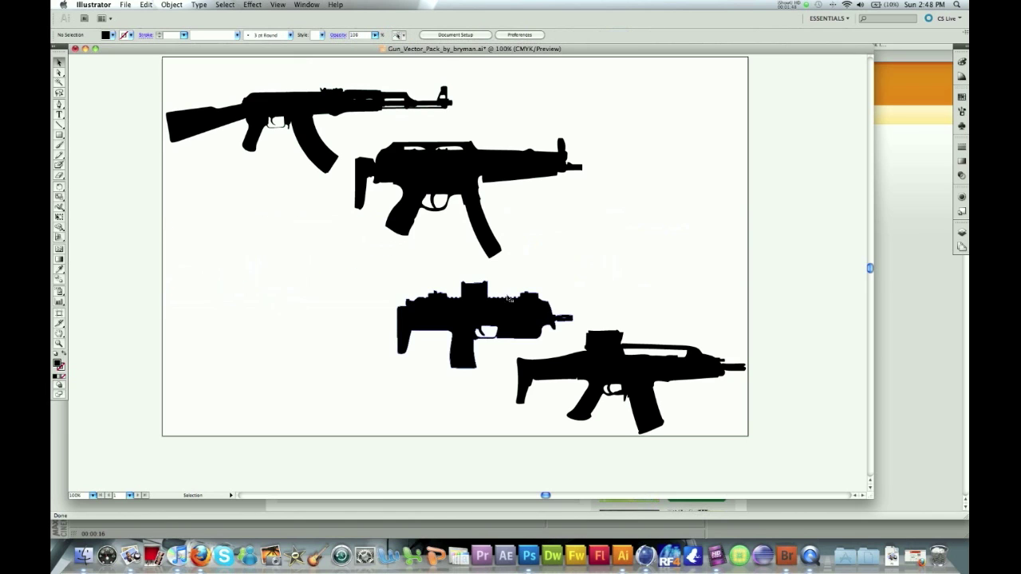
click(513, 319)
key(Delete)
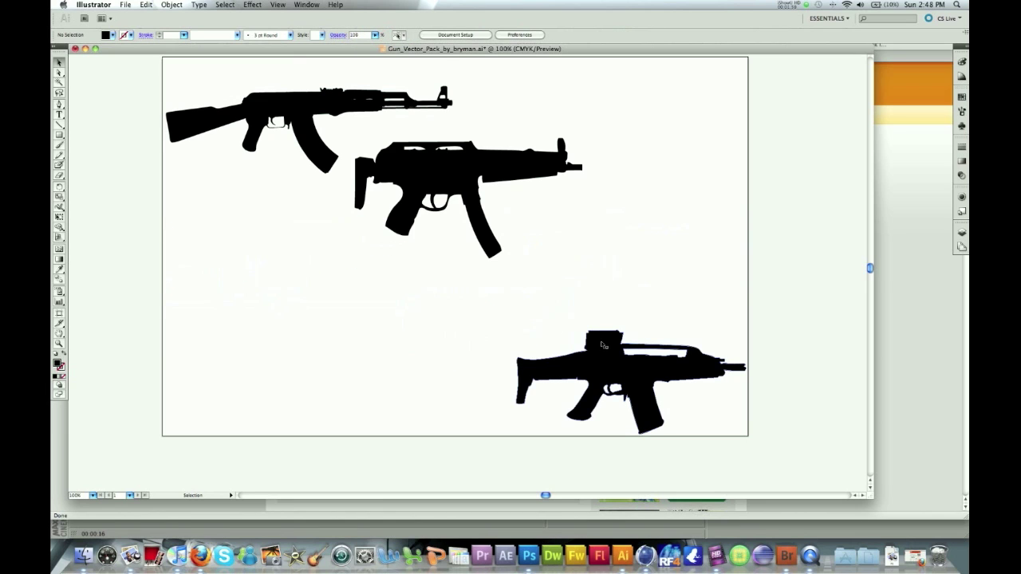
click(613, 351)
key(Delete)
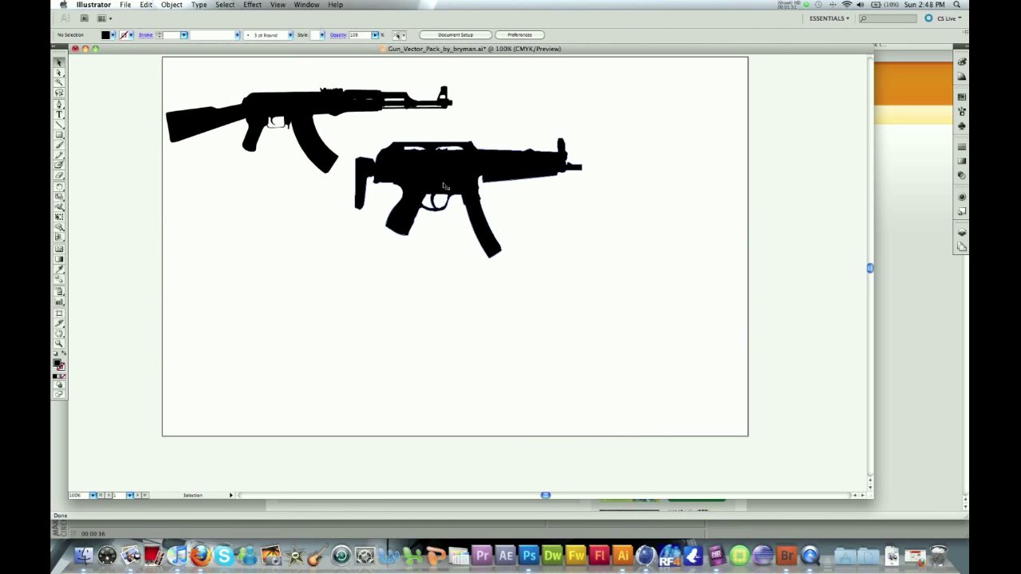
click(443, 185)
key(Delete)
Step: Scale the AK-47 up to span the artboard width and nudge it slightly right and up
click(449, 169)
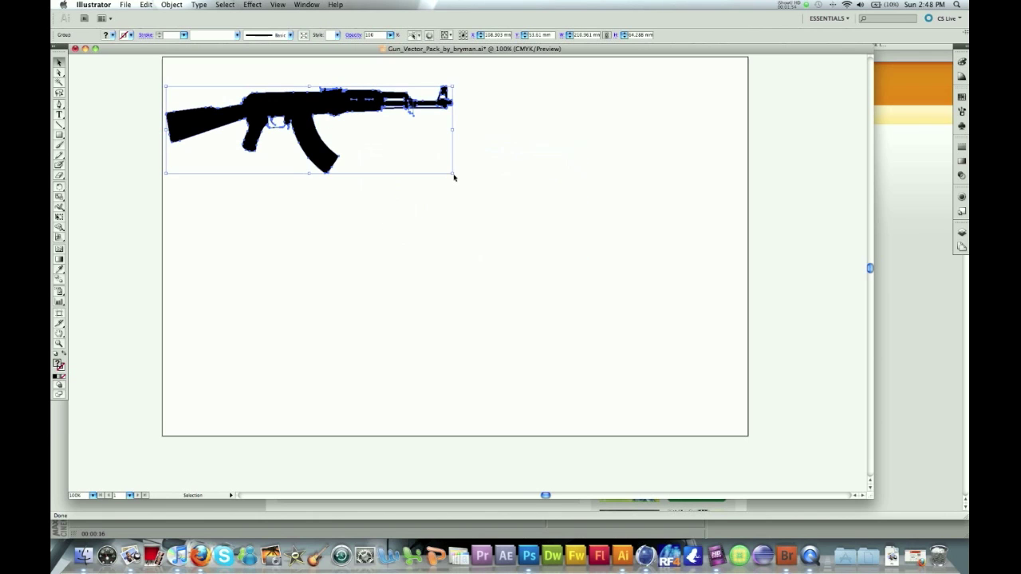
drag(452, 173, 725, 333)
click(725, 333)
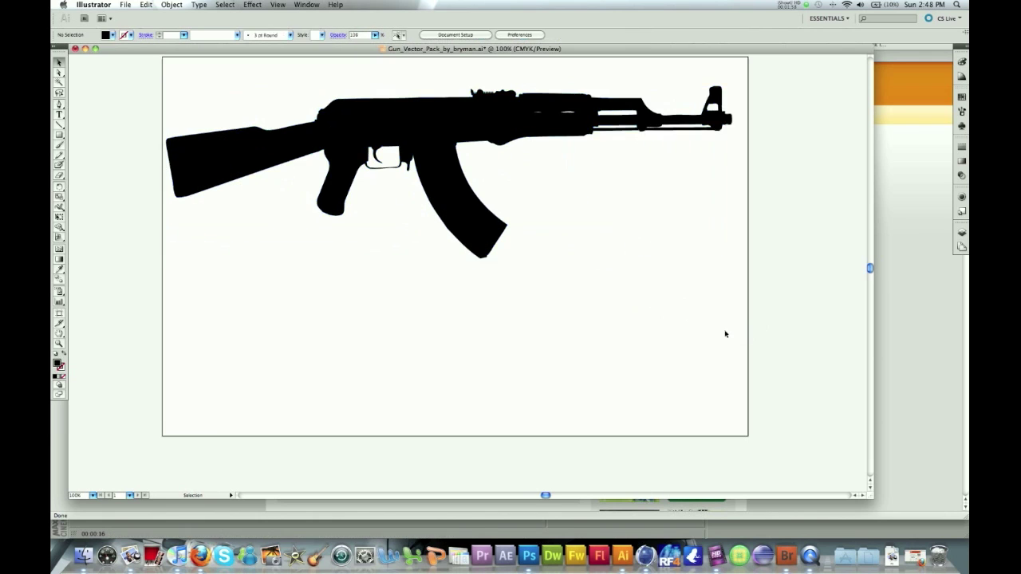
drag(458, 130, 461, 123)
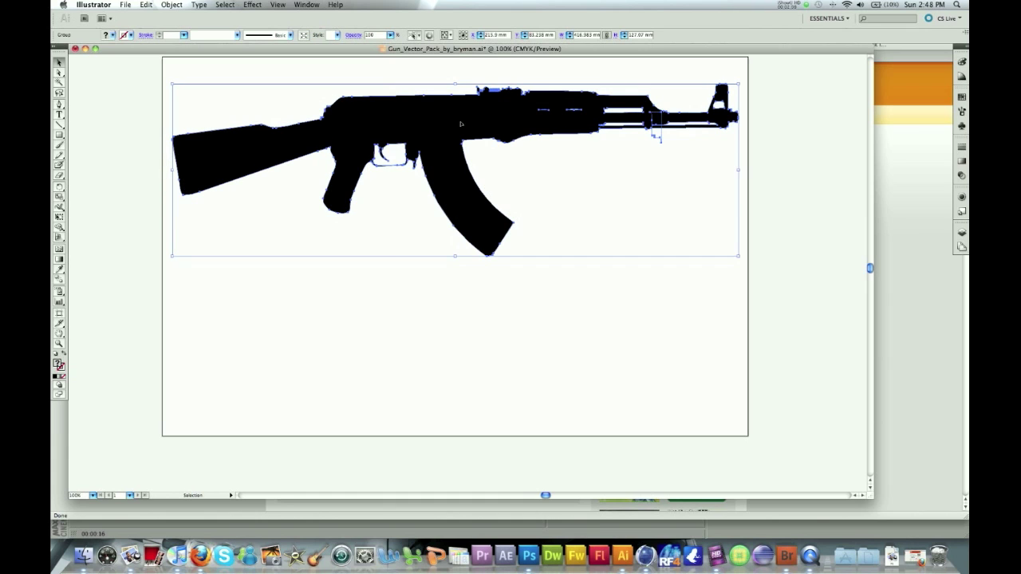
click(427, 285)
Step: Save the artwork as Gun Tutorial.ai on the Desktop in Illustrator CS5 format
click(132, 5)
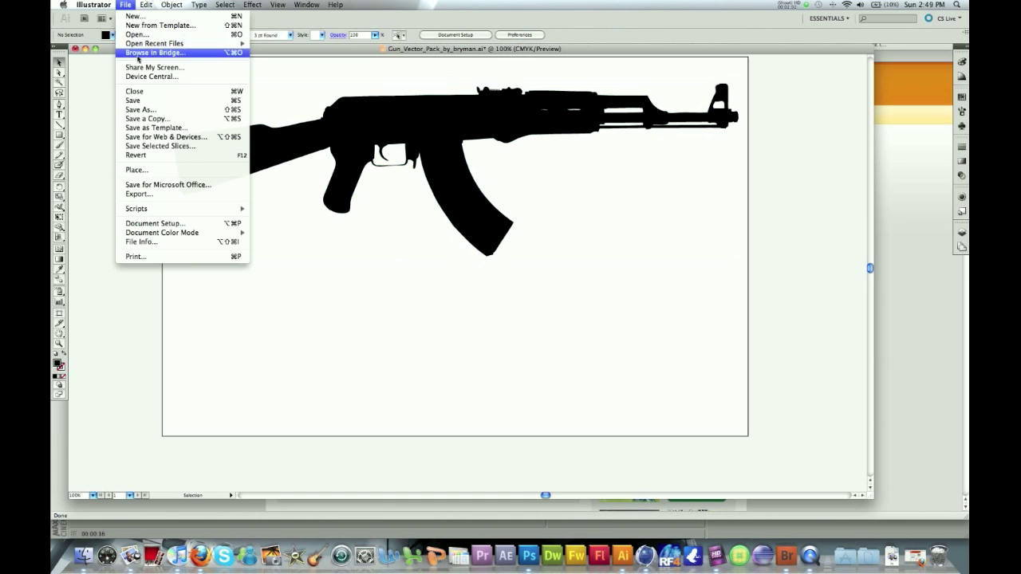
click(139, 110)
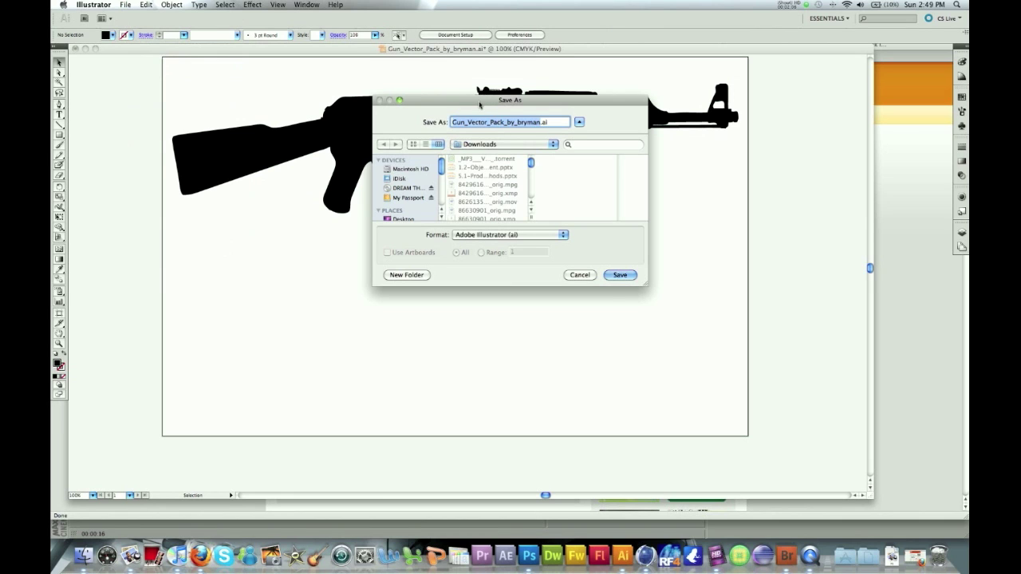
drag(475, 102, 413, 109)
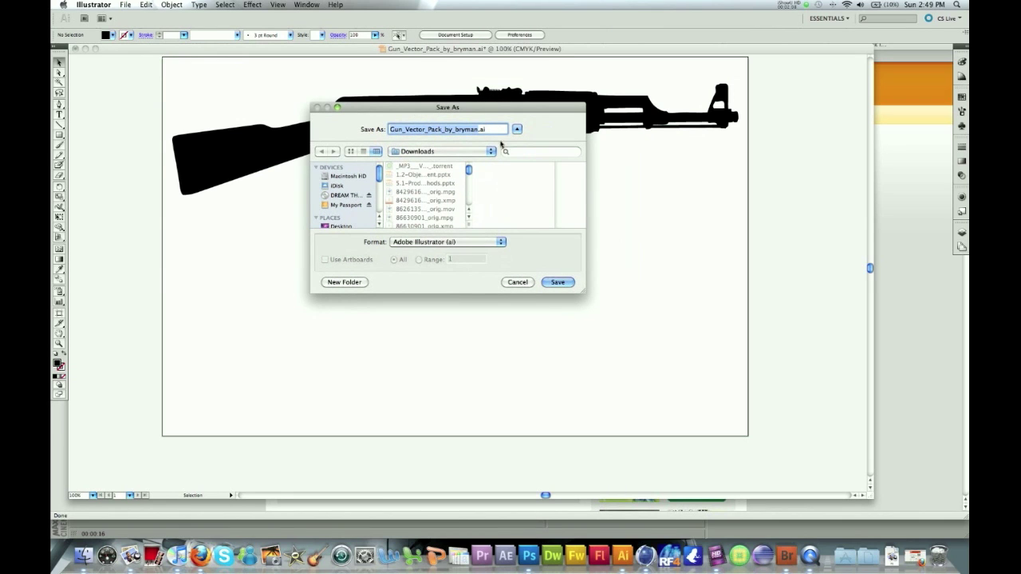
triple_click(485, 133)
click(484, 133)
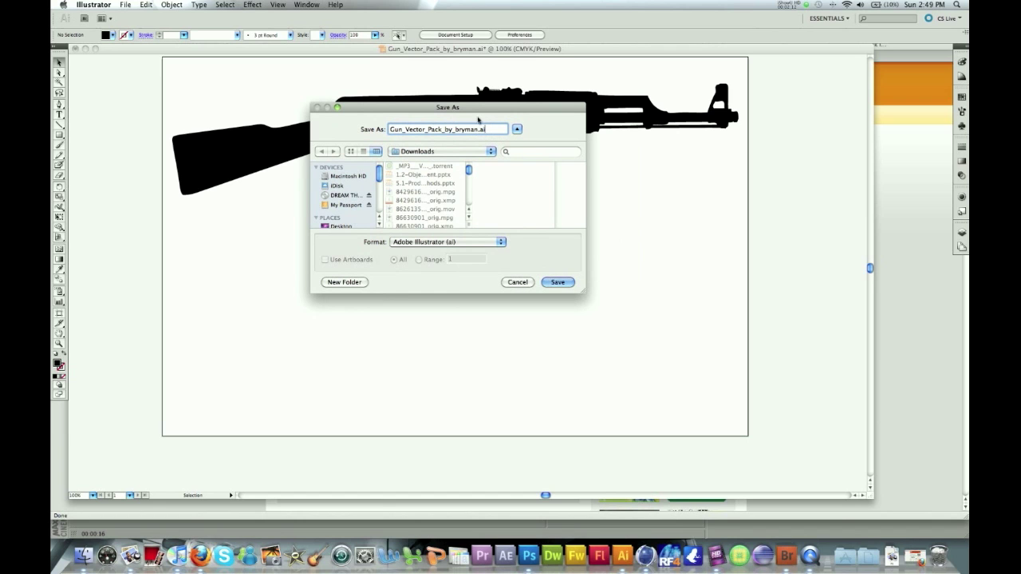
drag(475, 109, 551, 208)
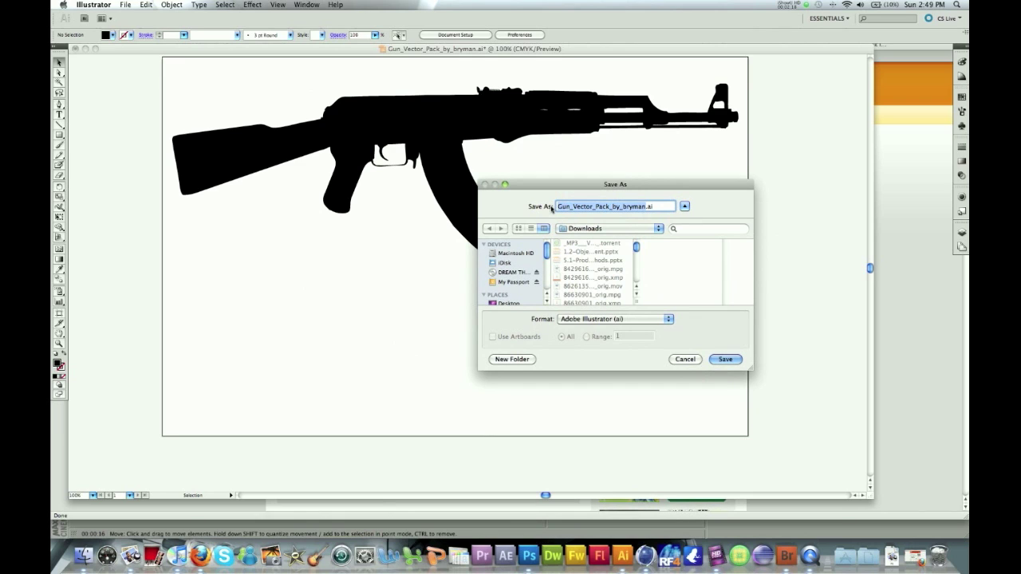
text(Gu)
text(n Tutorials)
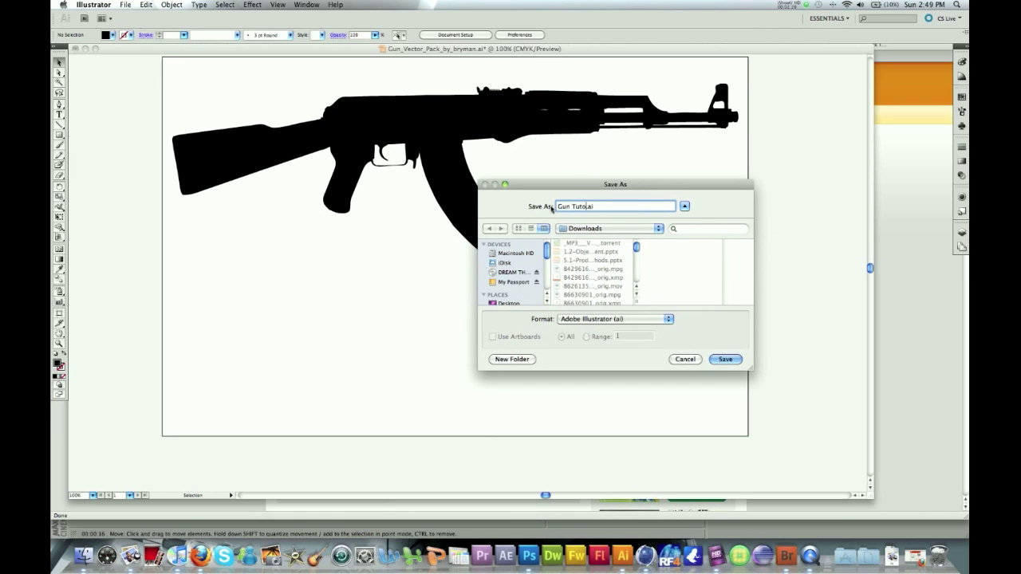
key(BackSpace)
click(518, 302)
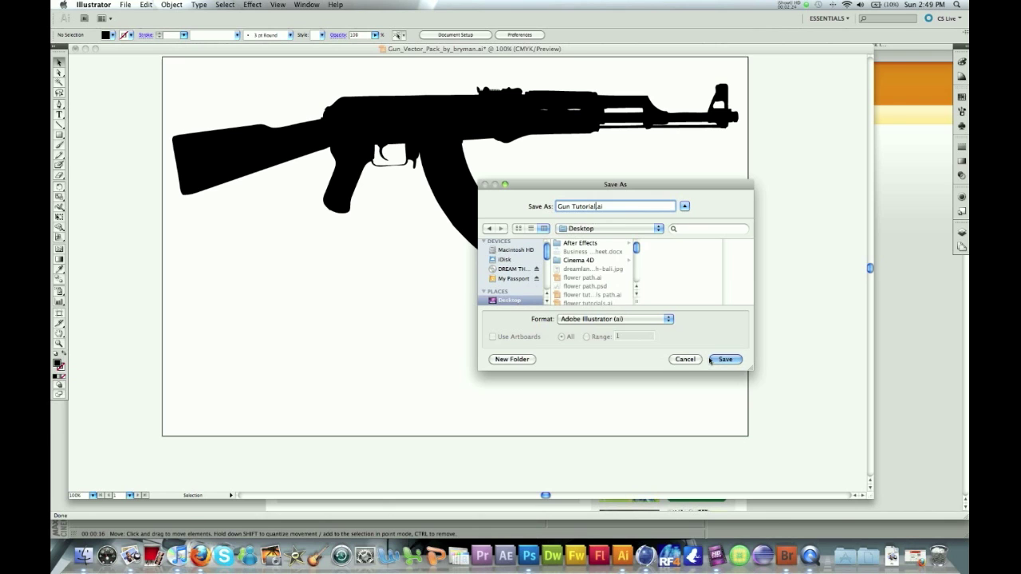
click(714, 359)
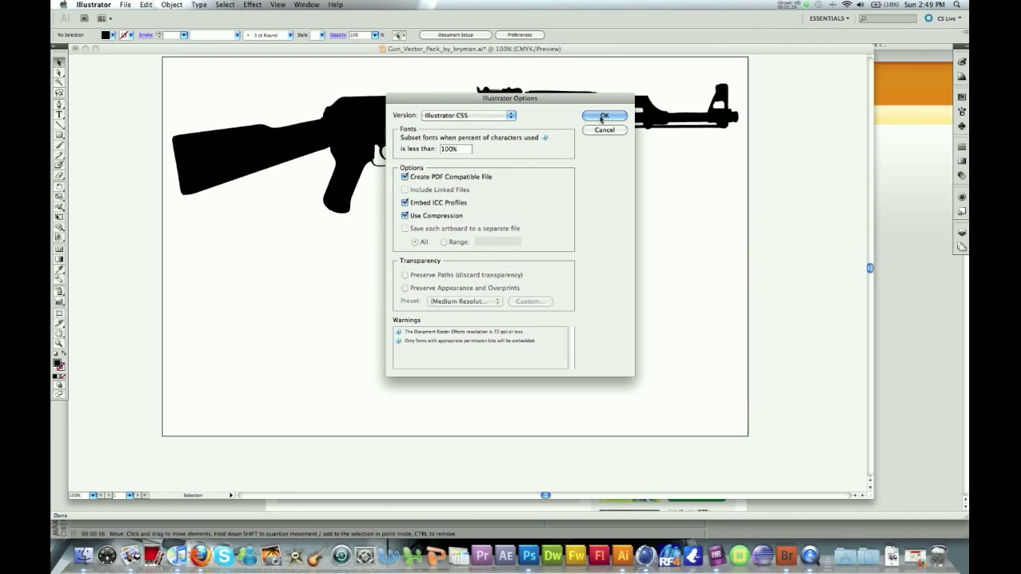
click(602, 117)
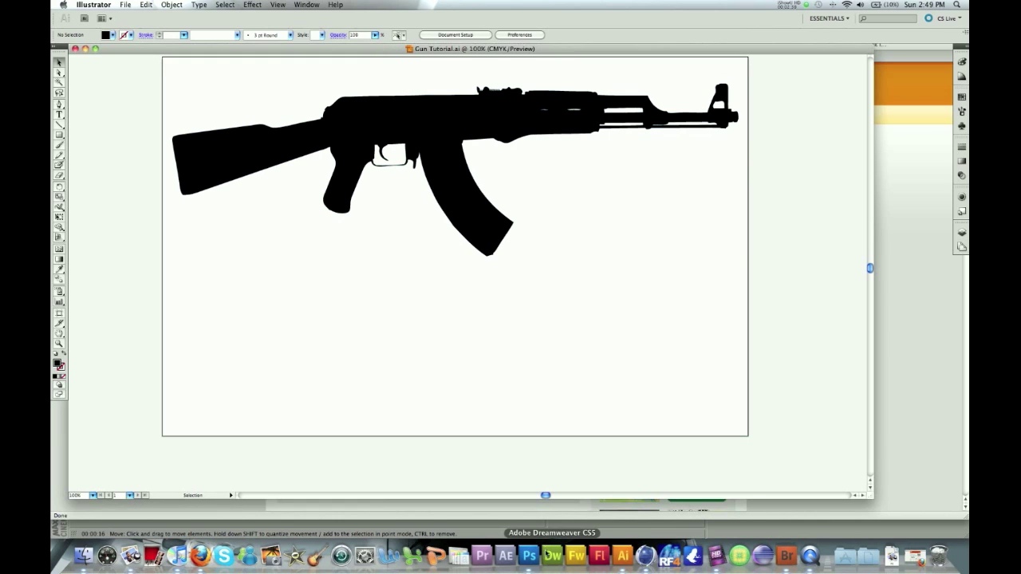
click(528, 556)
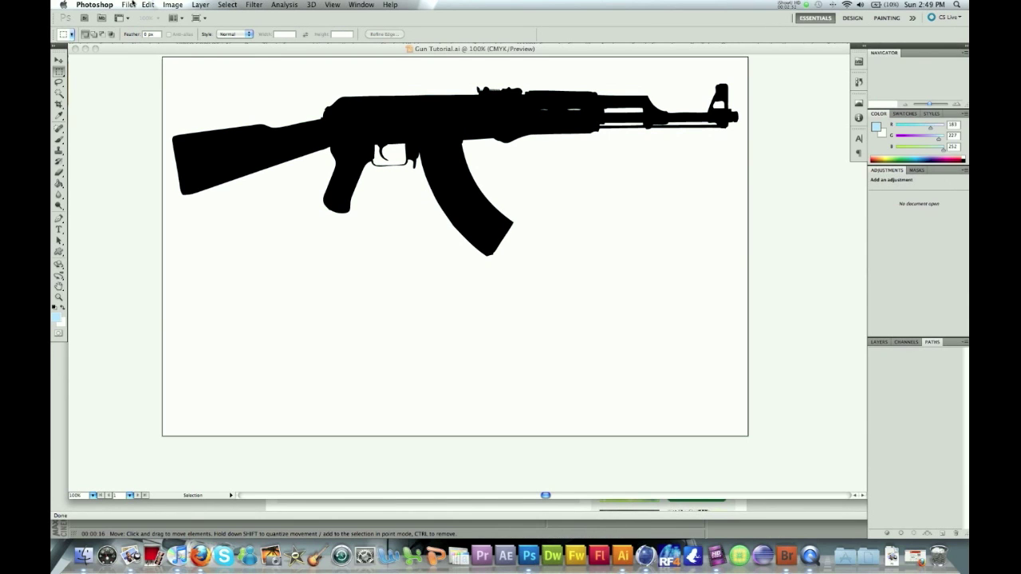
Step: Open Gun Tutorial.ai in Photoshop, importing the page at 300 pixels/inch
click(131, 5)
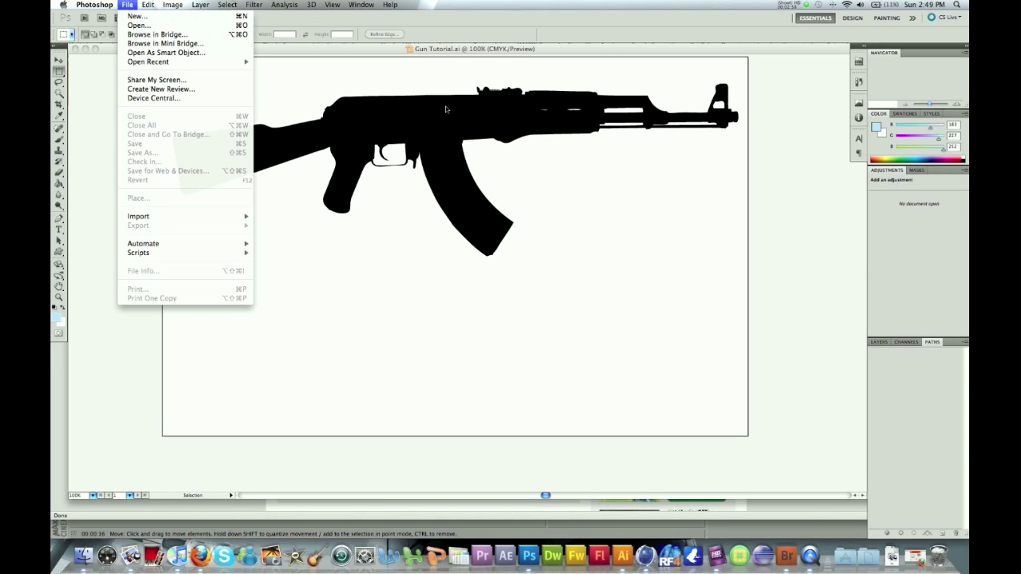
click(137, 26)
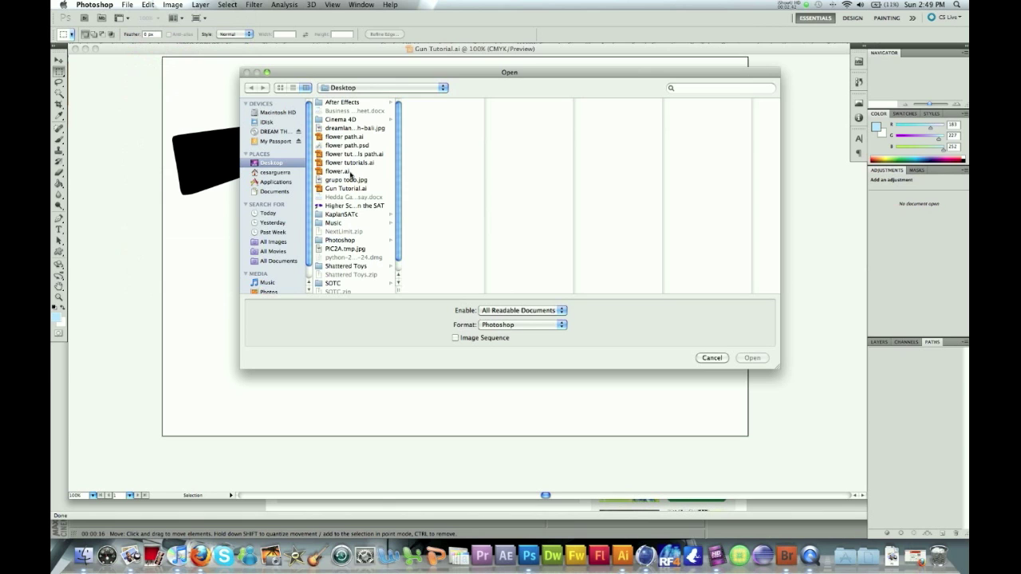
double_click(351, 192)
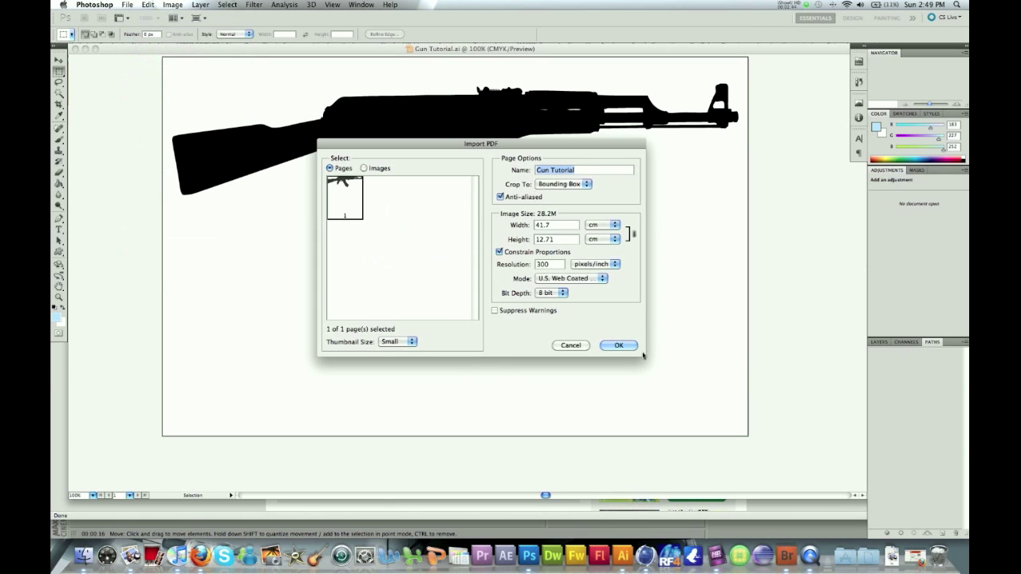
click(621, 349)
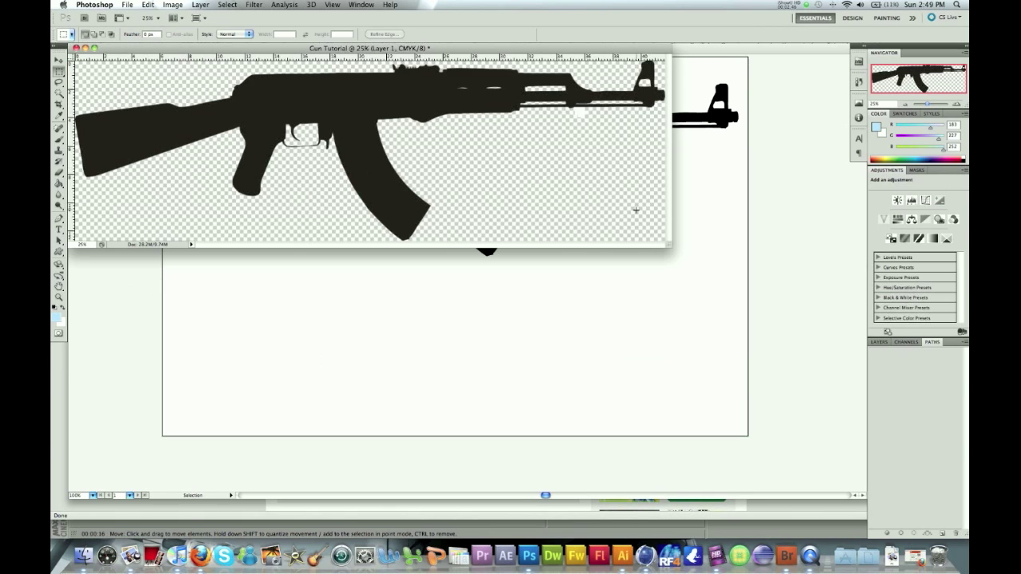
Step: Enlarge the document window and free-transform the gun layer down to about 98%
drag(670, 244, 774, 348)
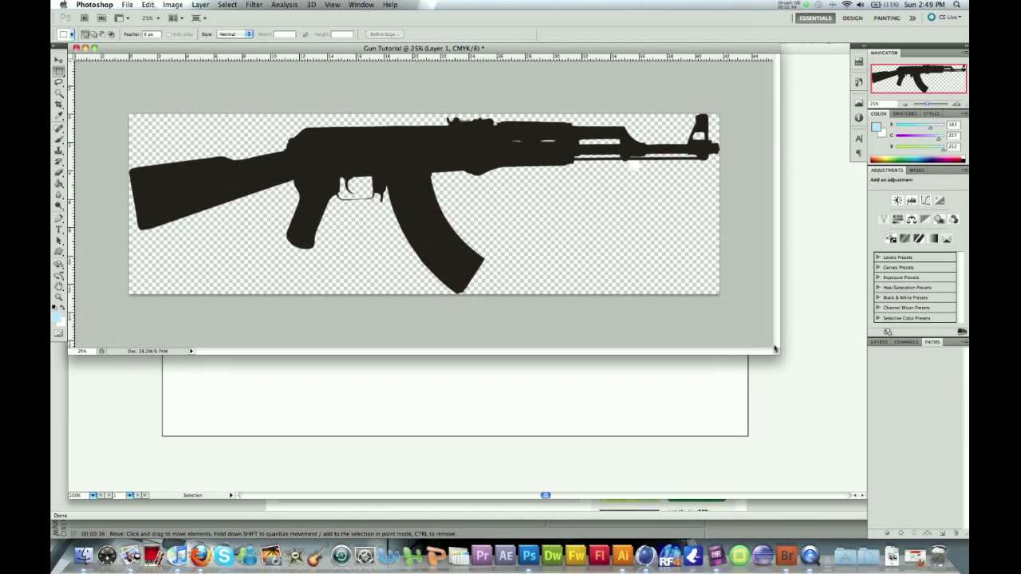
click(58, 60)
drag(244, 204, 233, 196)
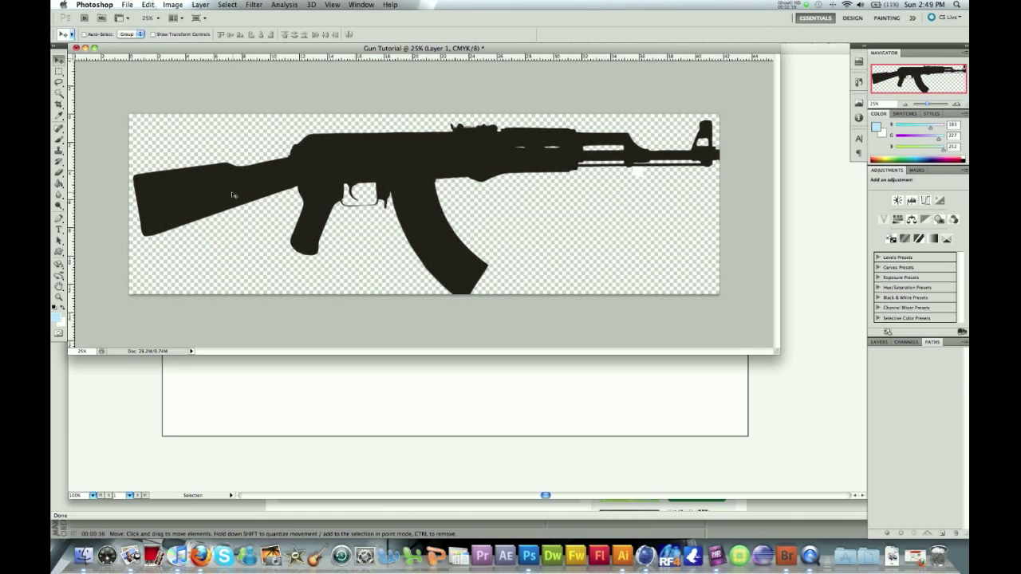
key(super+t)
shift+drag(725, 118, 713, 124)
click(59, 60)
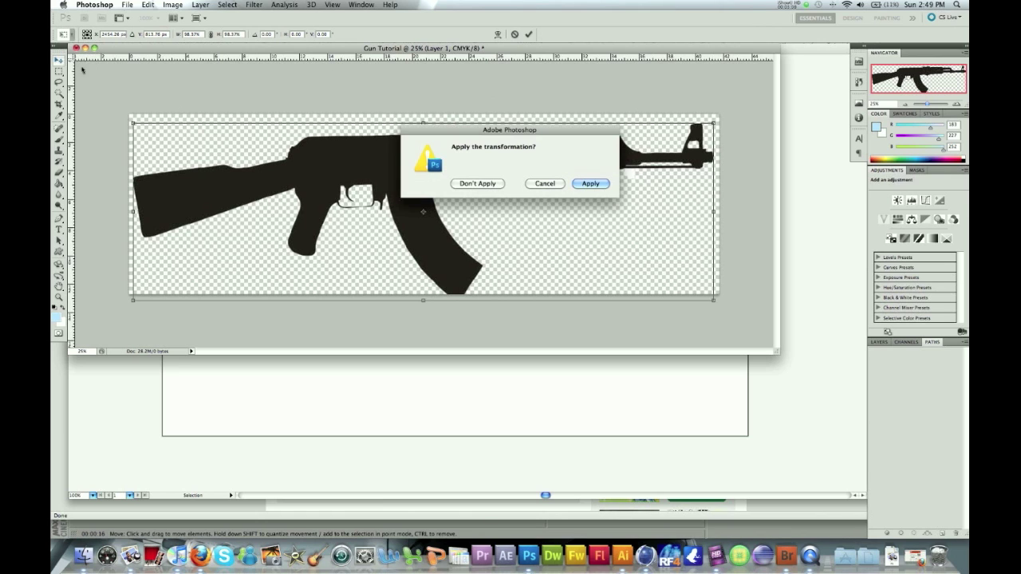
click(587, 184)
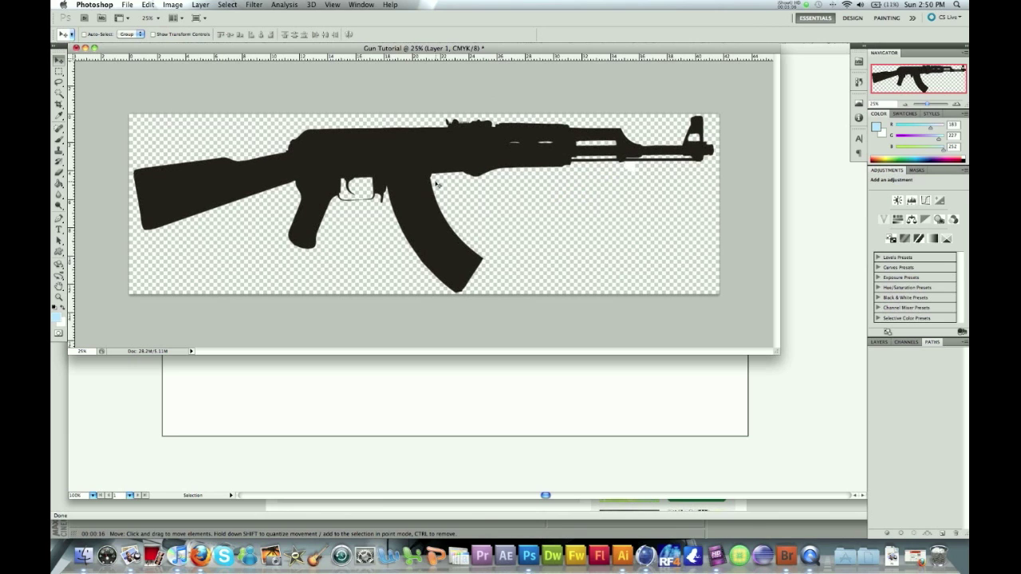
Step: Show the Layers panel and reposition the Gun Tutorial document window
click(879, 341)
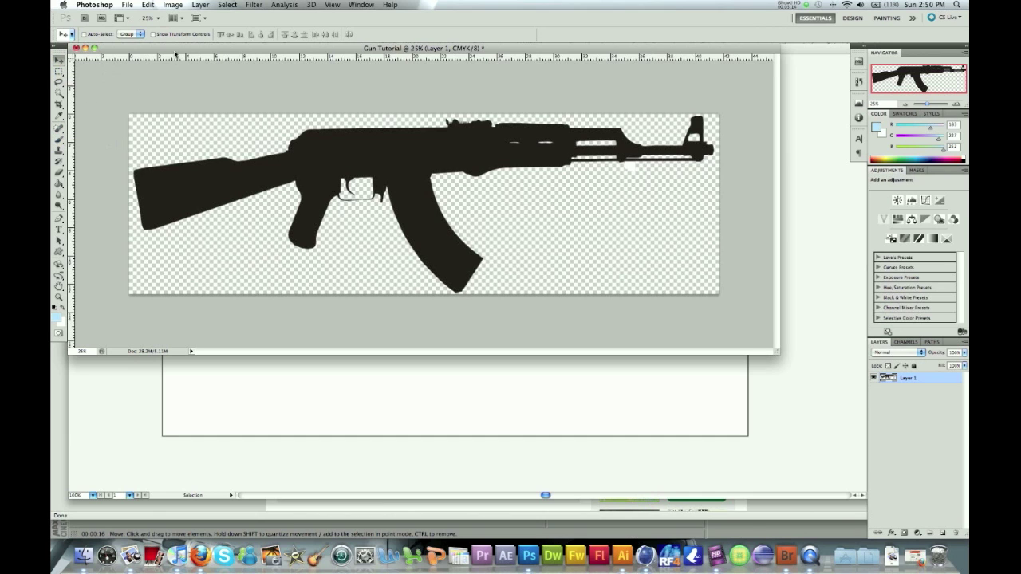
drag(175, 52, 180, 56)
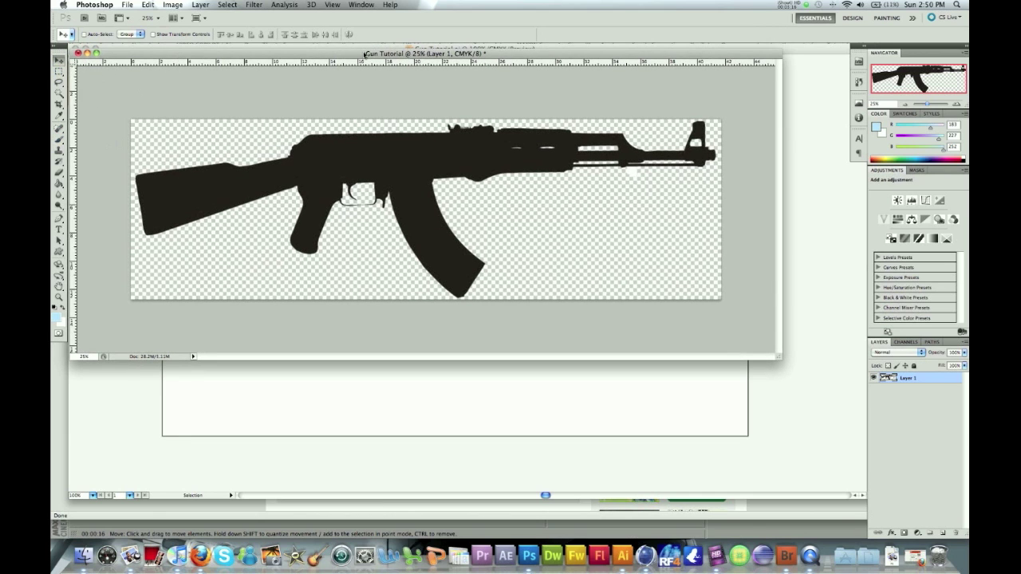
drag(365, 55, 365, 53)
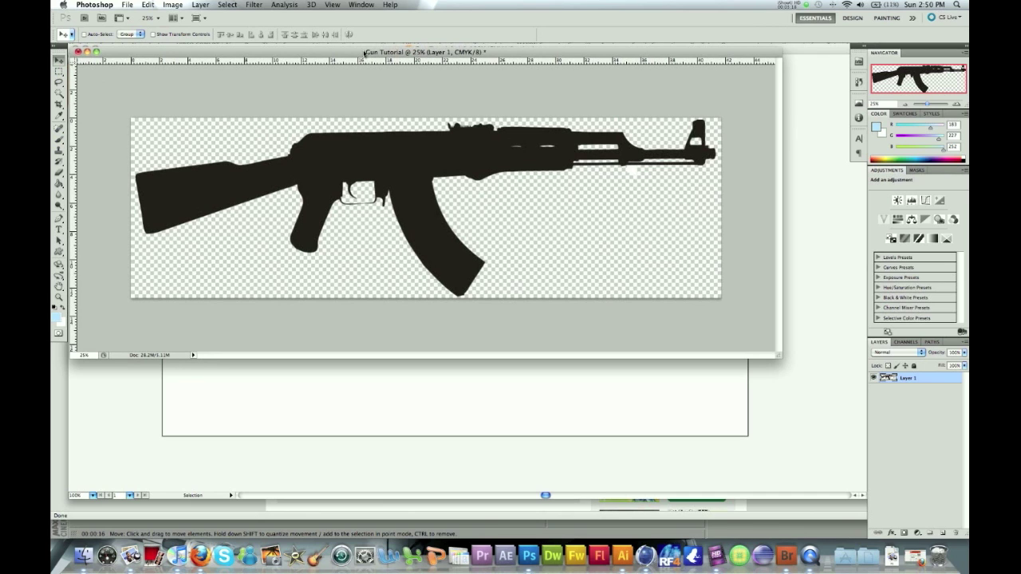
drag(366, 53, 368, 55)
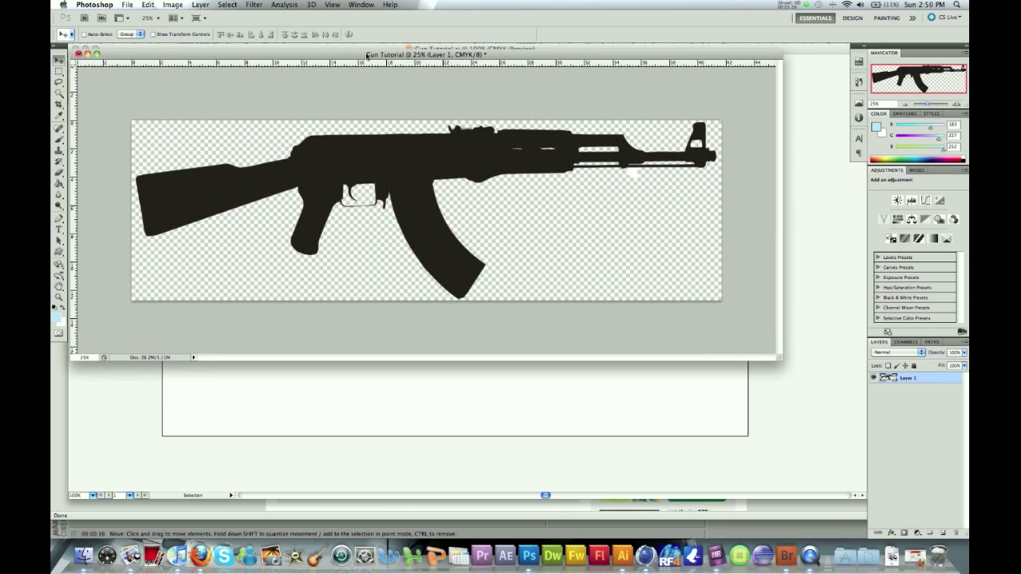
click(59, 94)
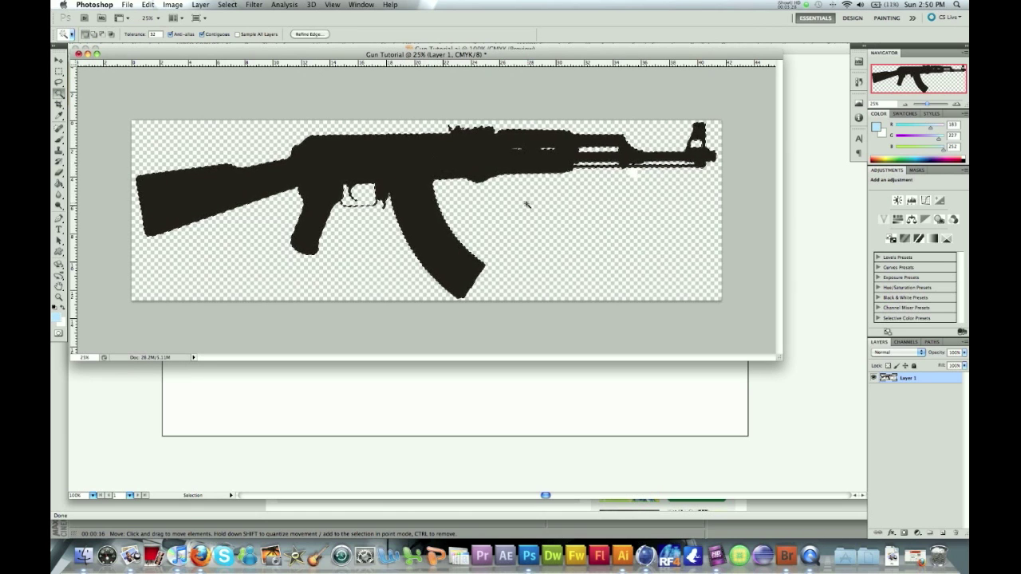
Step: Convert the gun selection into a Work Path at 1.0 pixel tolerance from the Paths panel menu
click(932, 342)
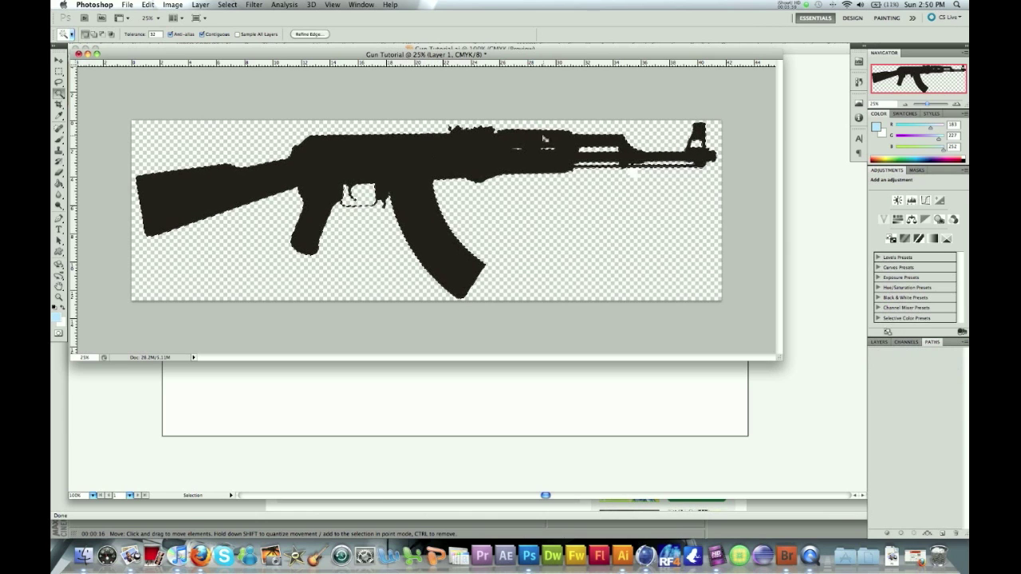
click(964, 342)
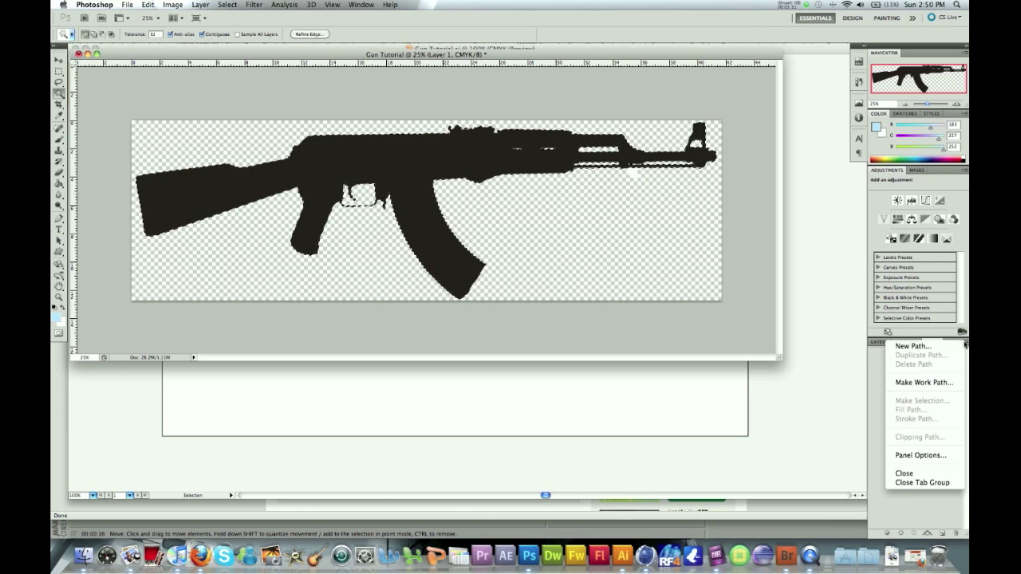
click(942, 383)
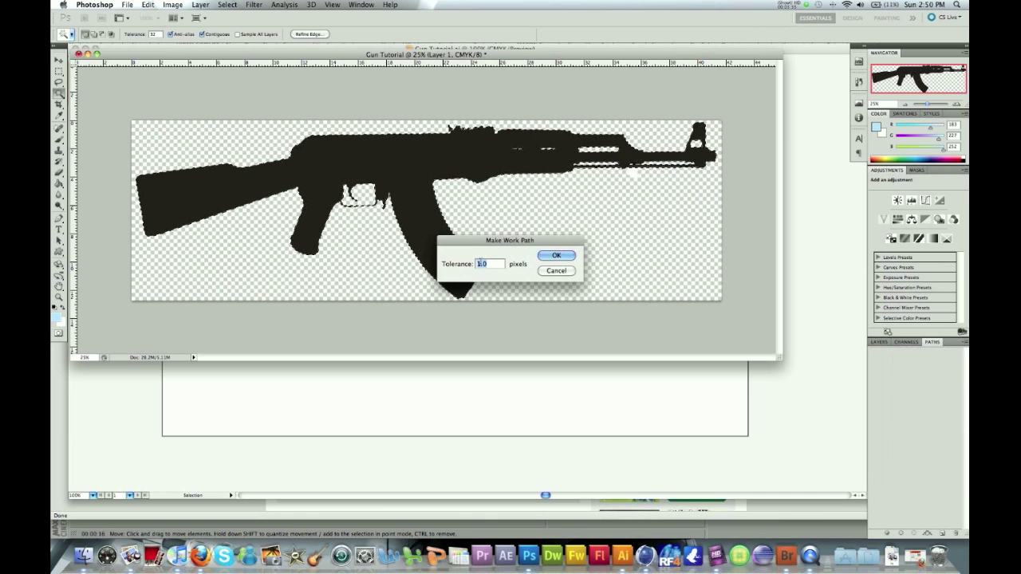
click(556, 255)
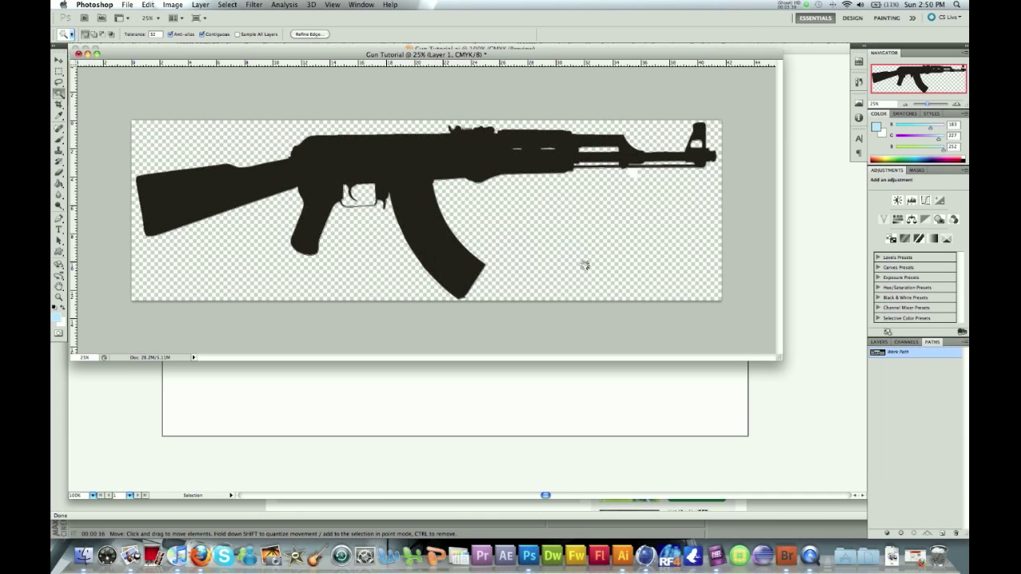
click(882, 343)
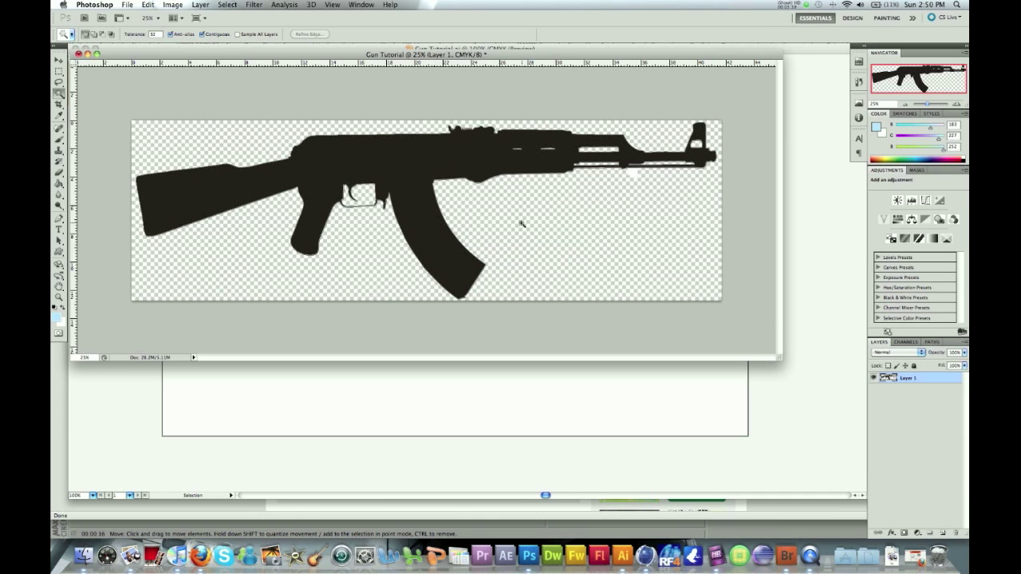
Step: Open flower.ai in Photoshop via Import PDF and enlarge its document window
click(127, 4)
click(317, 120)
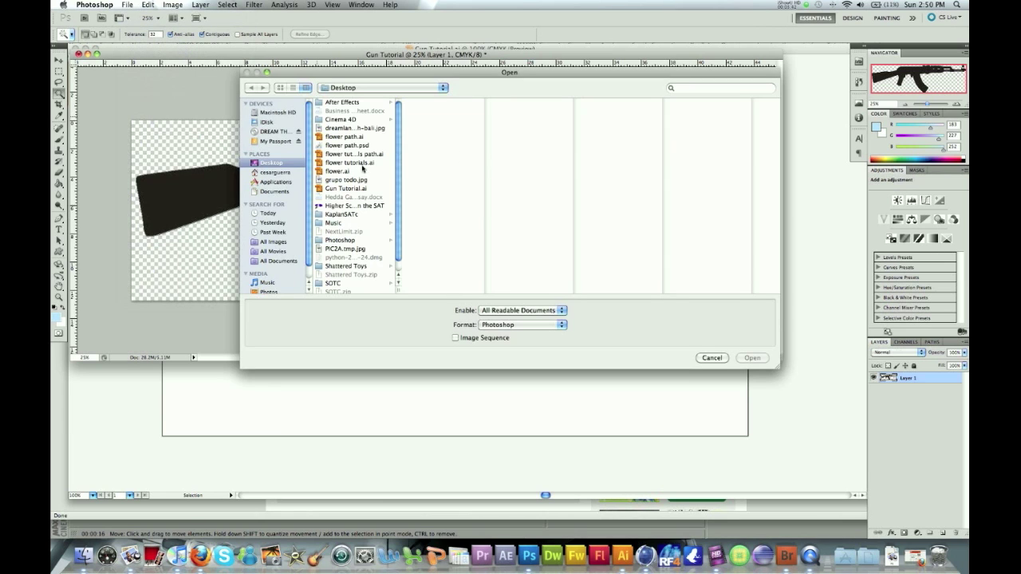
double_click(342, 172)
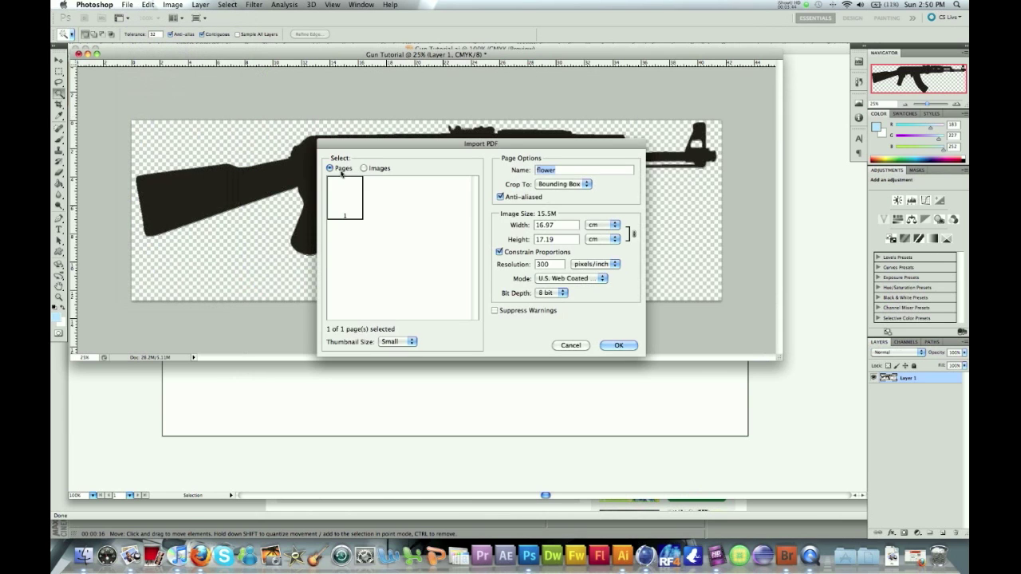
click(632, 342)
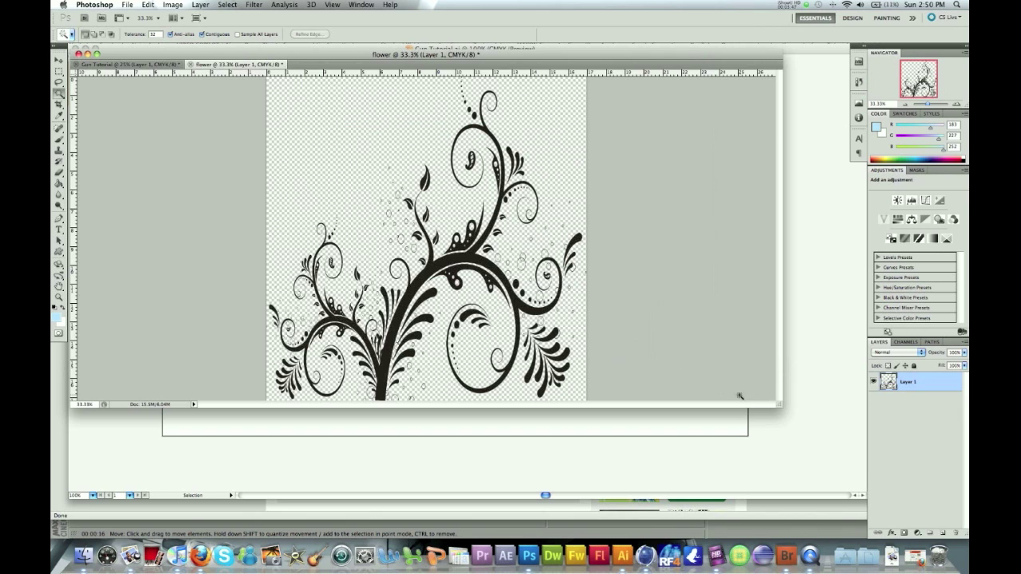
drag(776, 404, 798, 452)
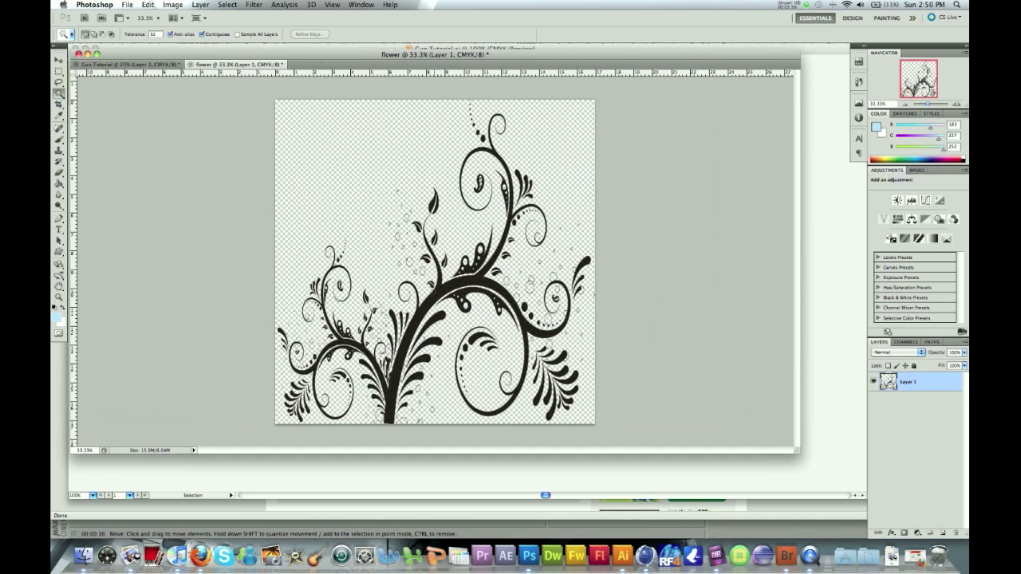
Step: Add a layer mask to the flower's Layer 1, then return to the Gun Tutorial document
key(m)
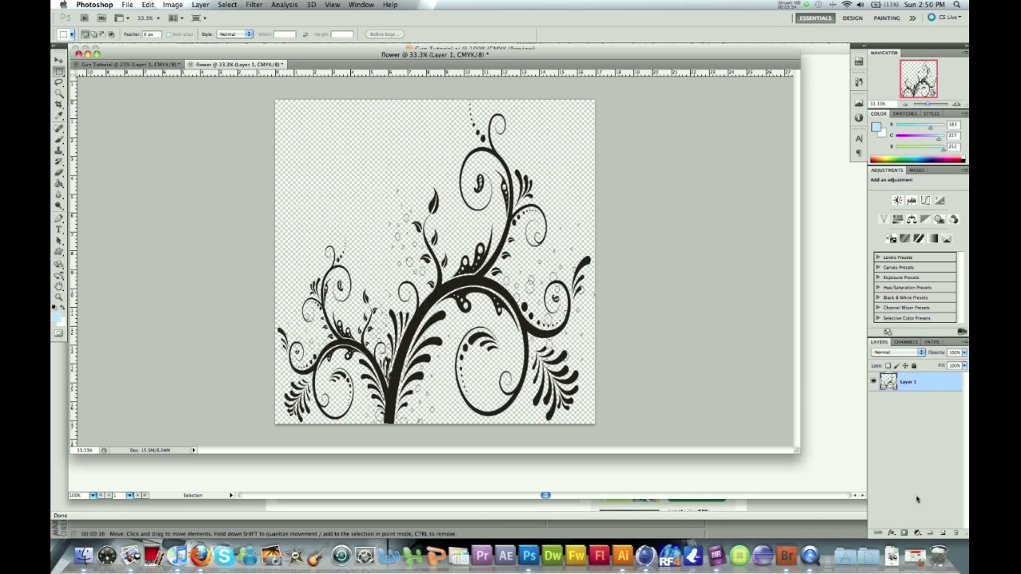
click(903, 532)
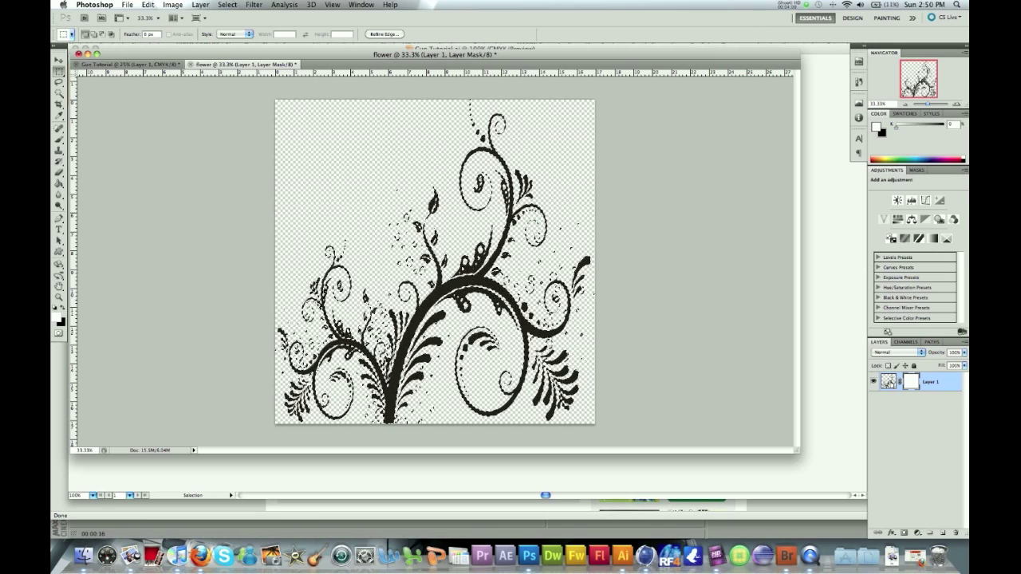
key(v)
click(128, 64)
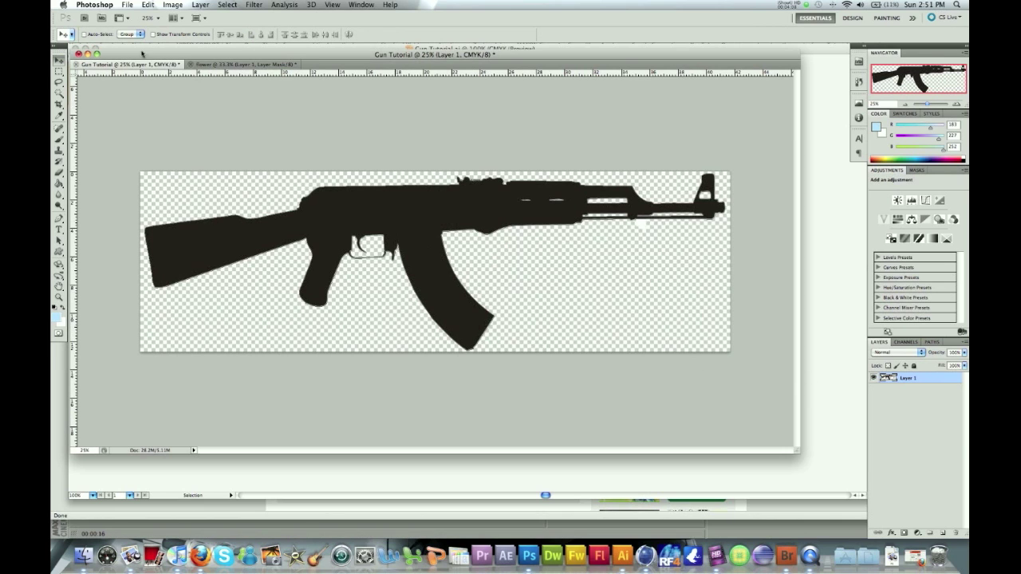
click(128, 5)
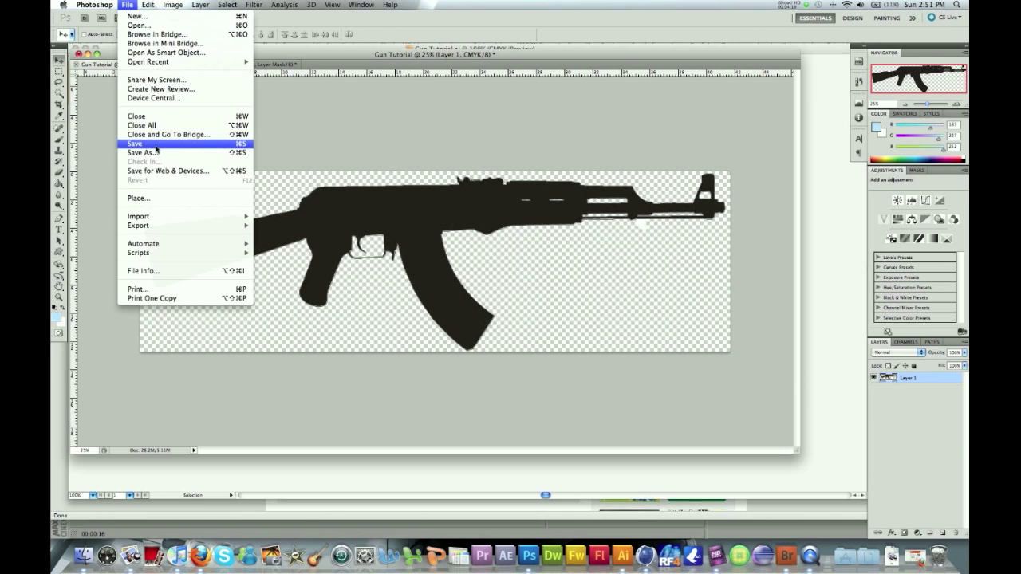
Step: Export the Work Path with Paths to Illustrator as Gun Tutorial Path.ai on the Desktop
mouse_move(191, 229)
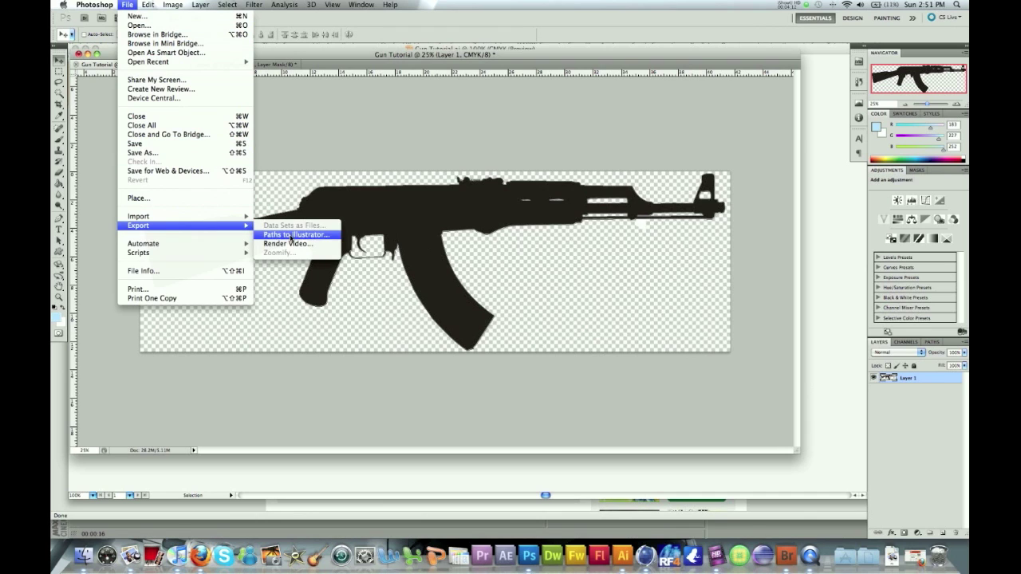
click(292, 236)
click(523, 196)
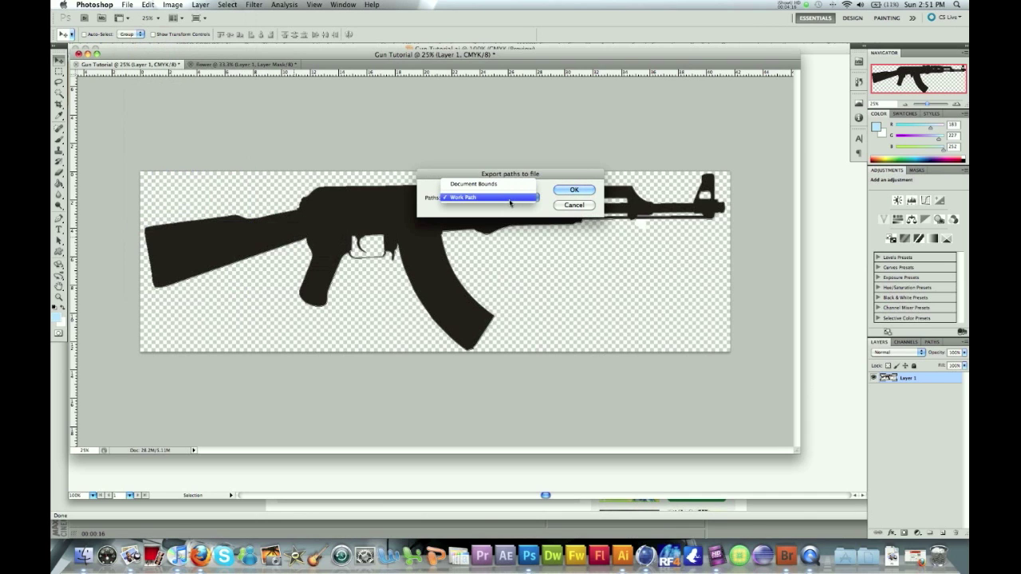
click(510, 202)
click(589, 194)
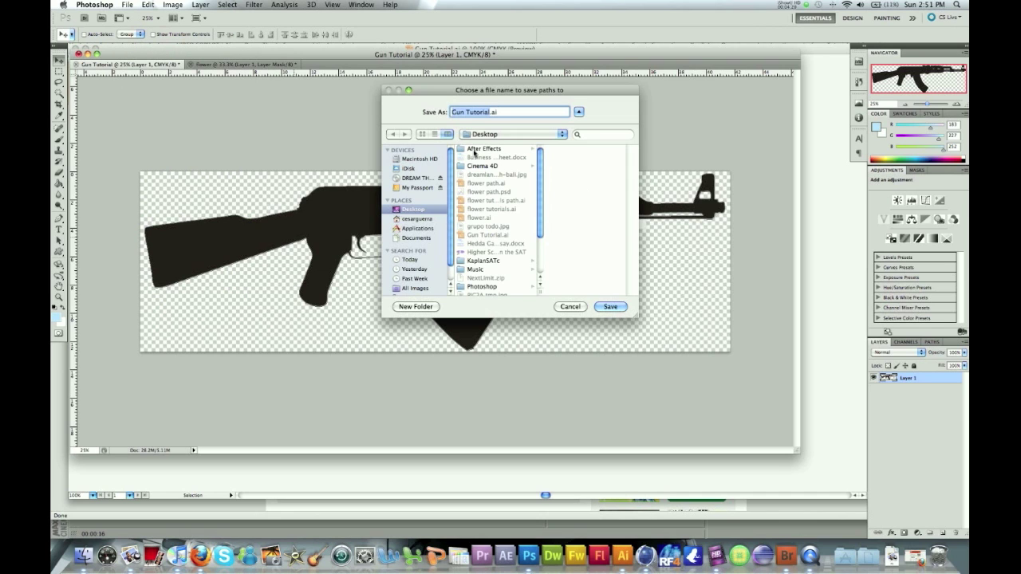
click(489, 113)
text(2)
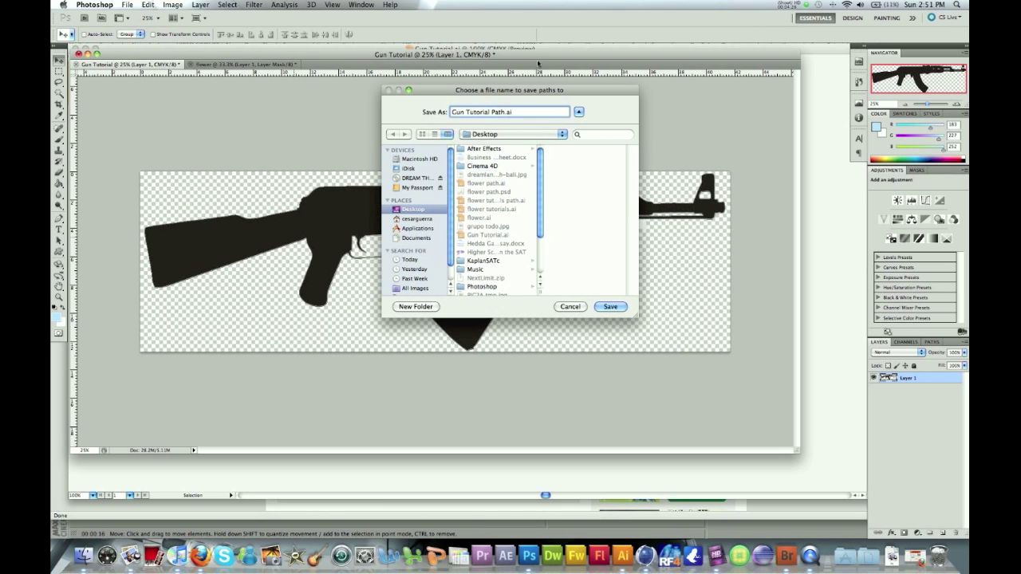
click(619, 307)
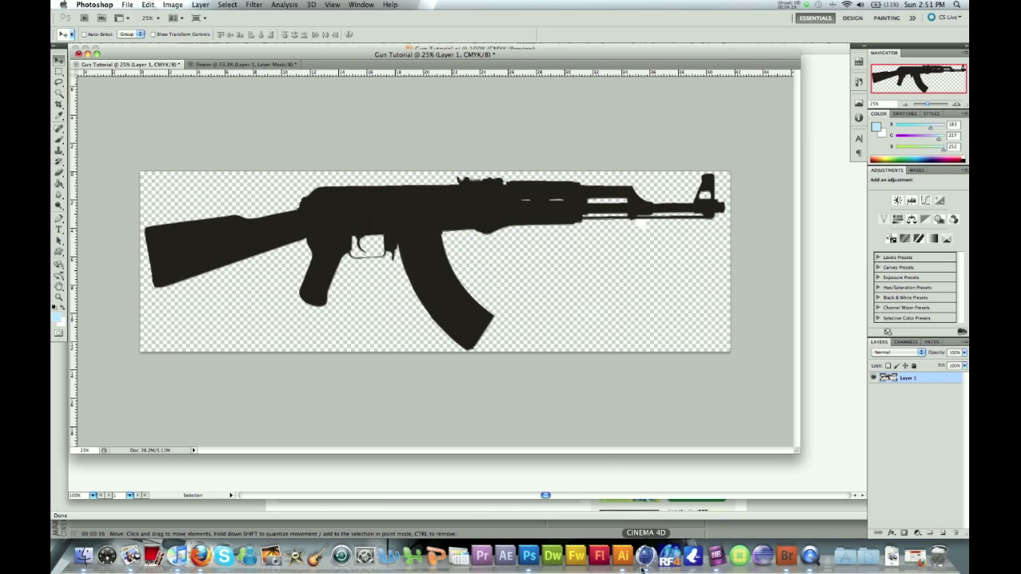
key(super+Tab)
Step: Open Gun Tutorial Path.ai in Cinema 4D and orbit to view the AK-47 outline spline
click(167, 189)
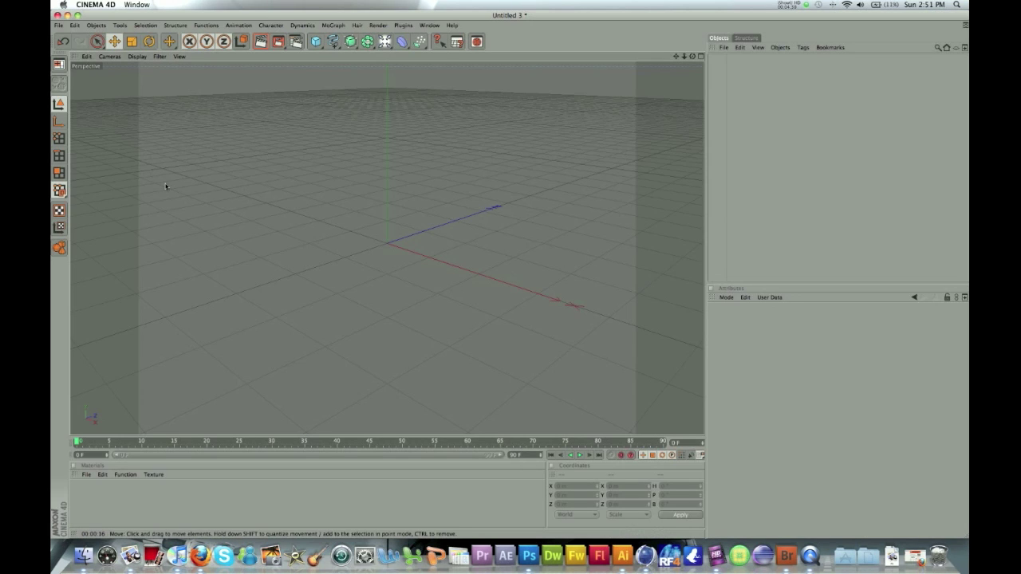
click(58, 25)
click(76, 45)
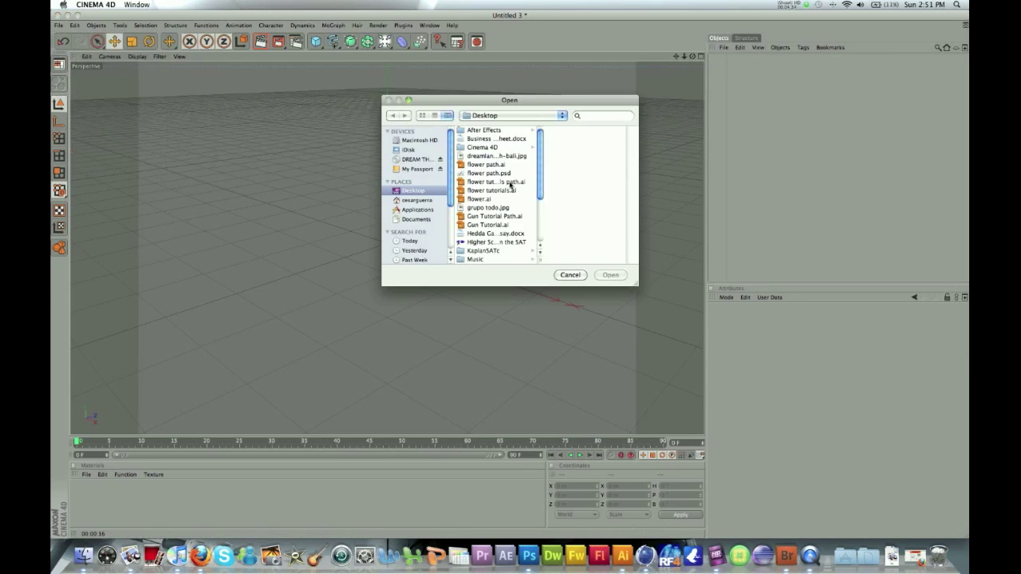
double_click(495, 217)
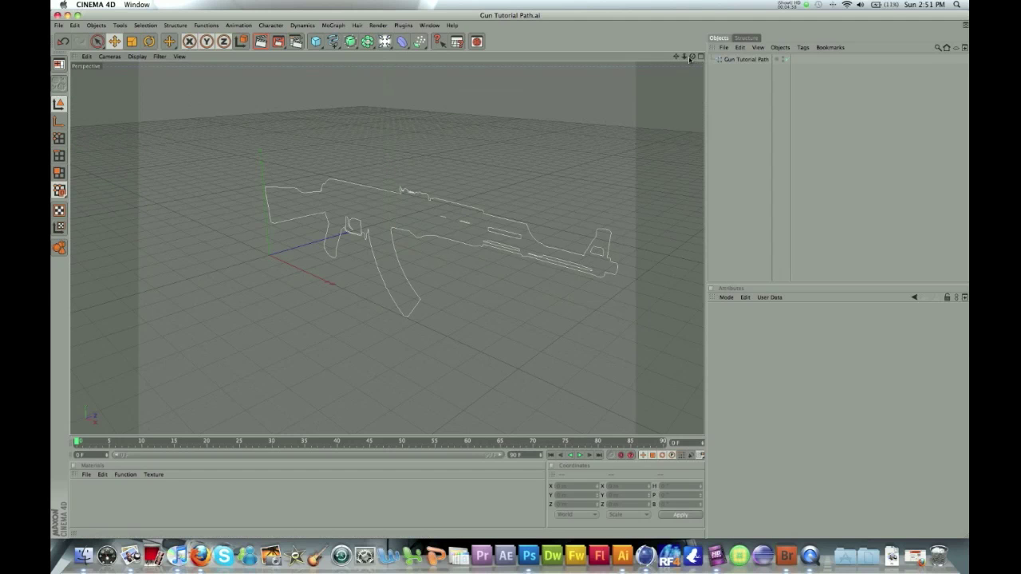
mouse_move(690, 59)
mouse_down()
mouse_move(509, 273)
mouse_move(689, 73)
mouse_up()
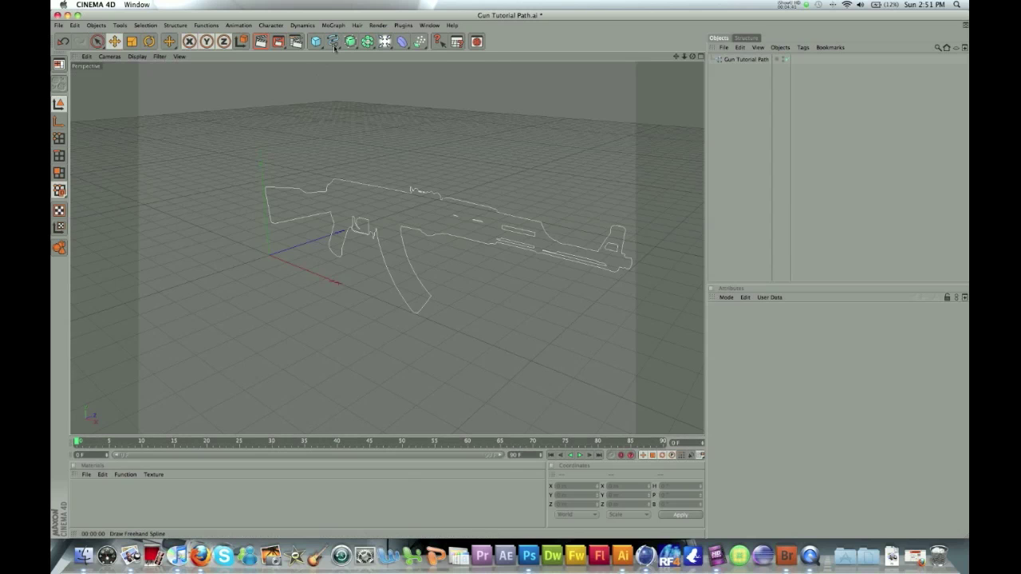
click(332, 41)
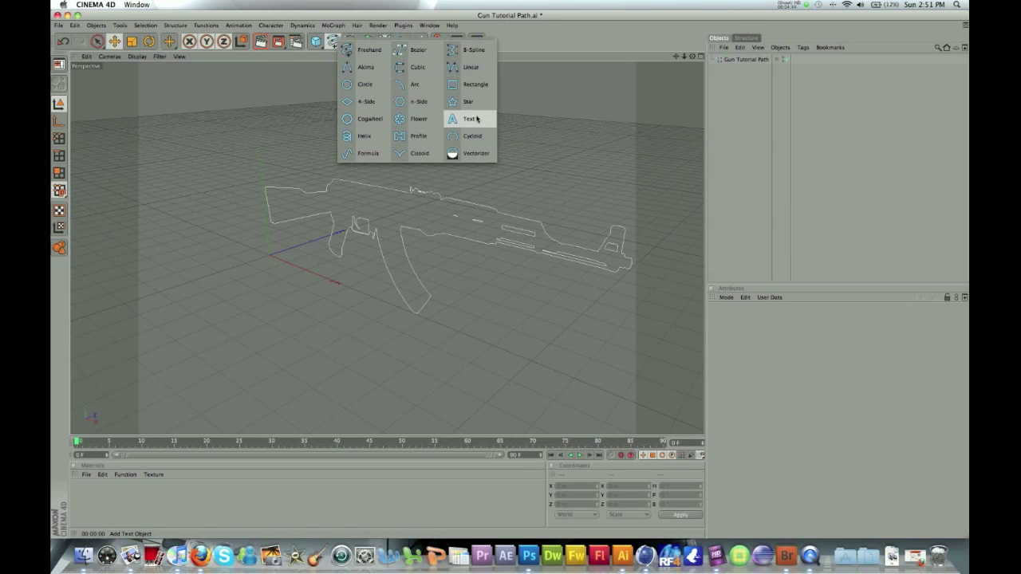
Step: Add an Extrude NURBS and nest the Gun Tutorial Path spline under it to make a solid rifle
click(349, 41)
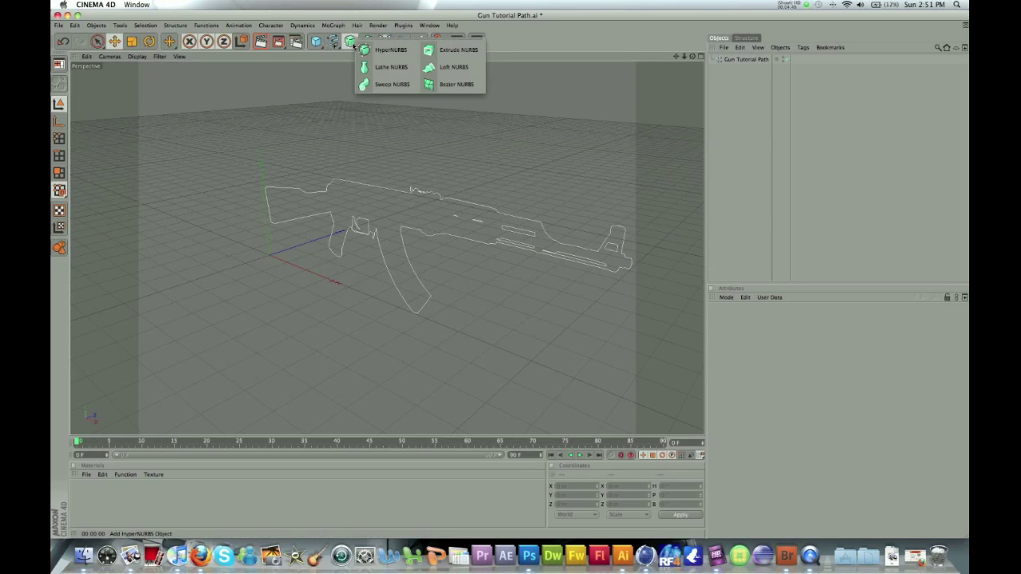
click(448, 49)
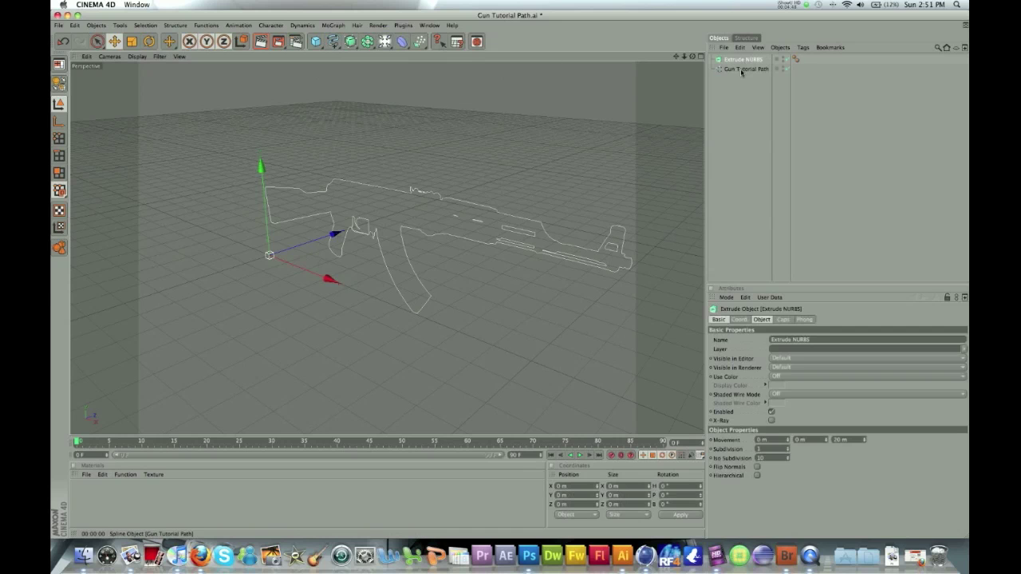
drag(742, 69, 740, 61)
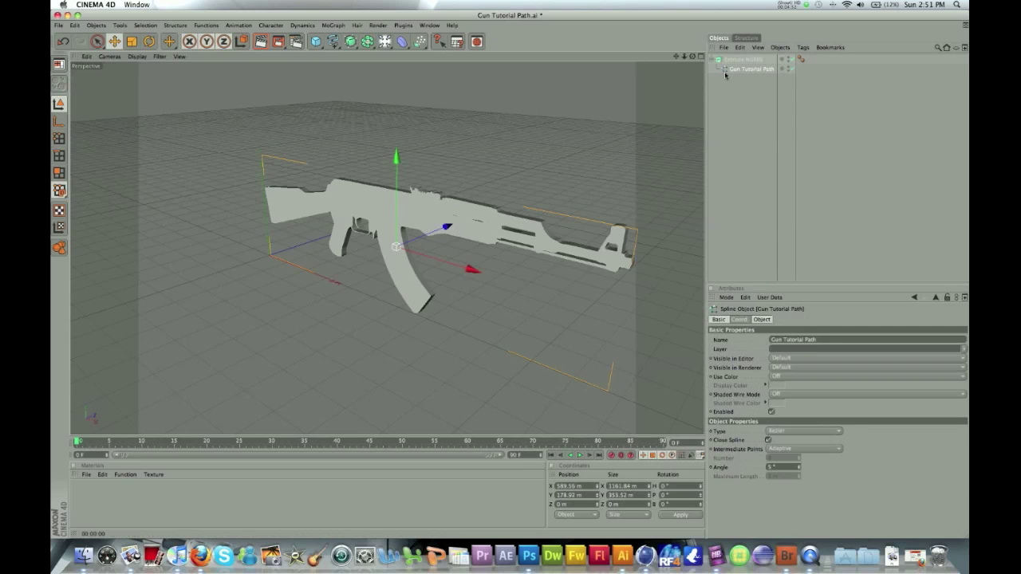
click(726, 75)
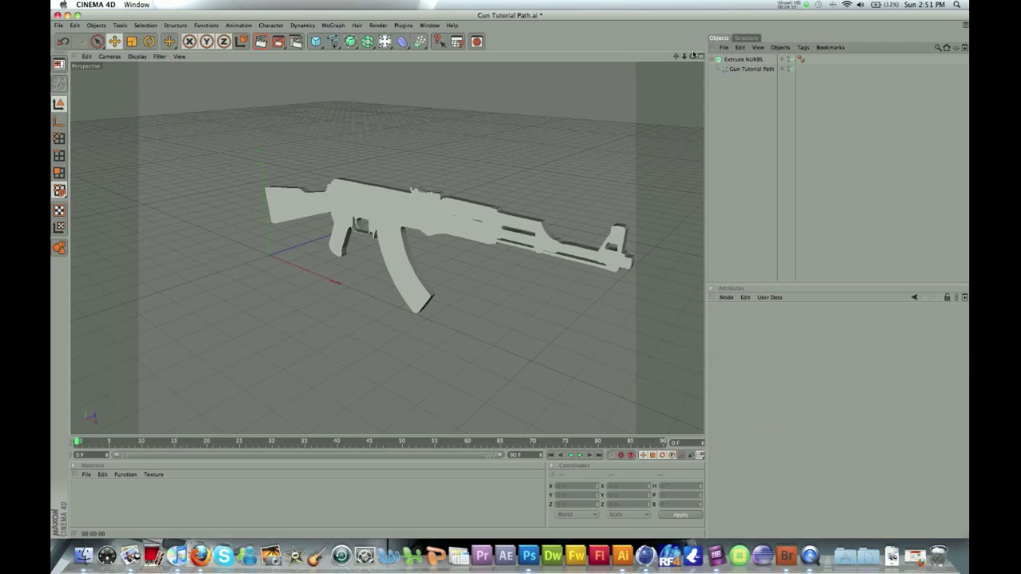
drag(693, 55, 709, 59)
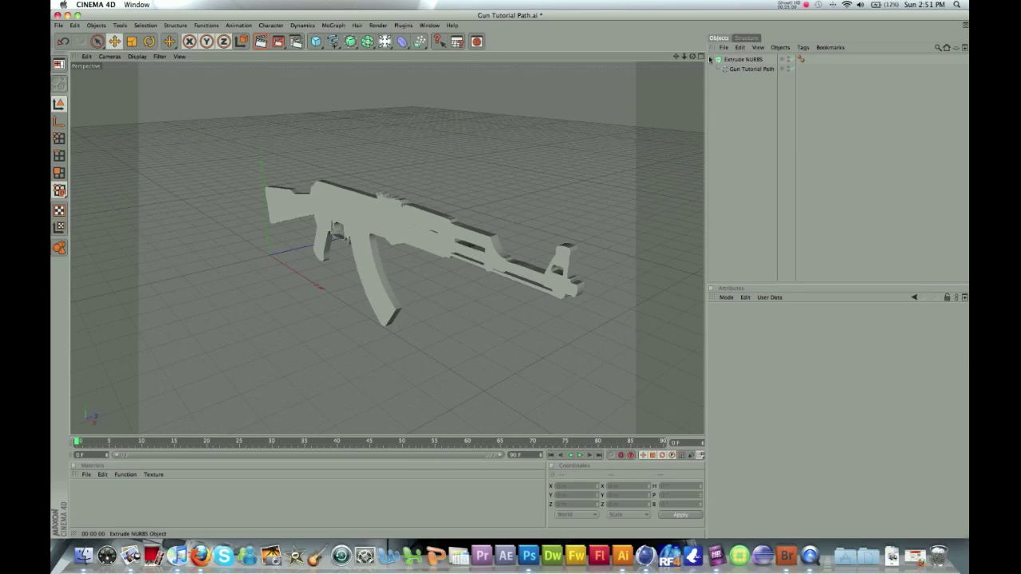
click(750, 68)
click(58, 25)
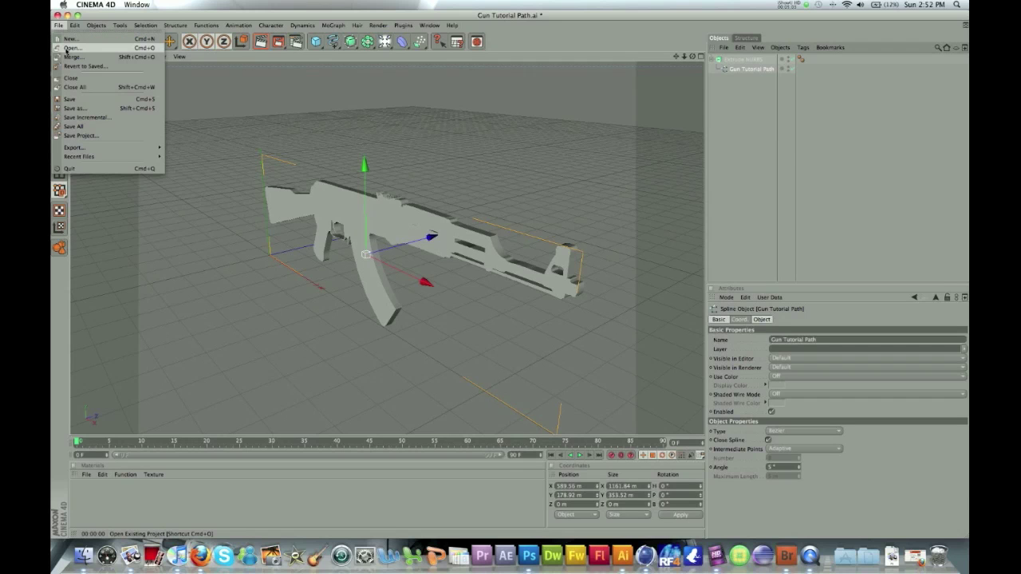
Step: Open the flower tutorials path.ai file, add an Extrude NURBS, and expand its path group
click(68, 49)
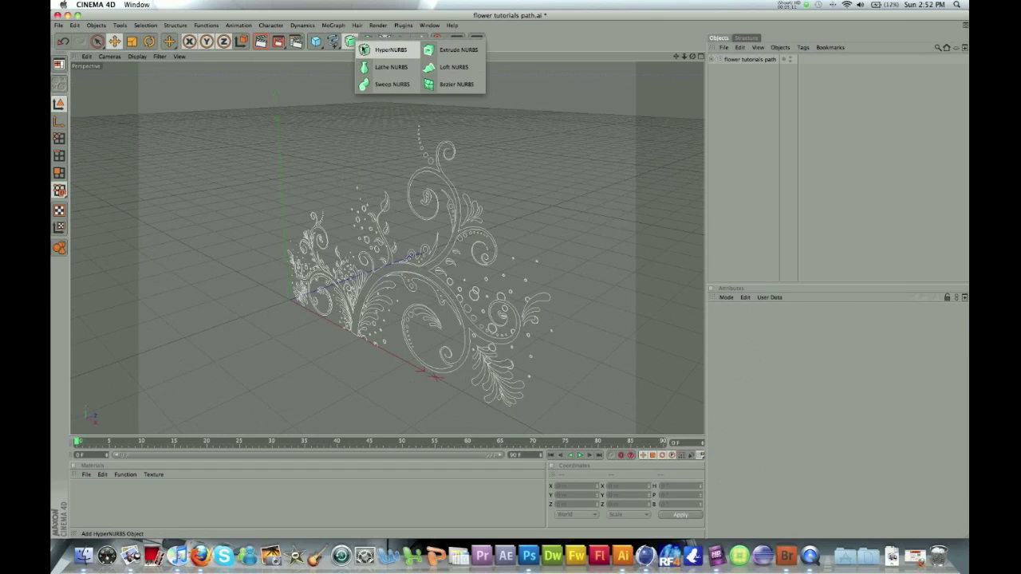
alt+click(459, 49)
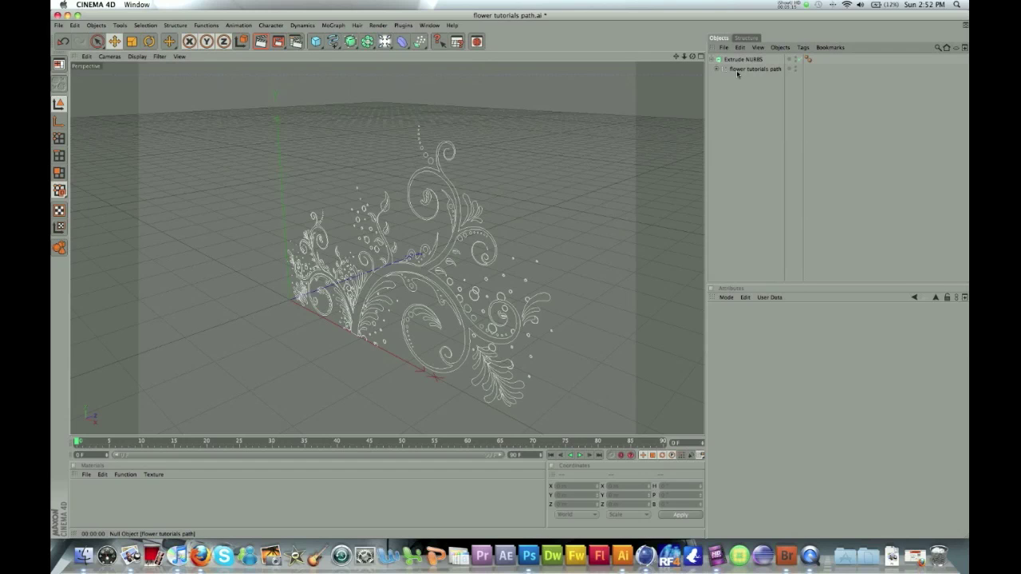
click(716, 69)
click(740, 78)
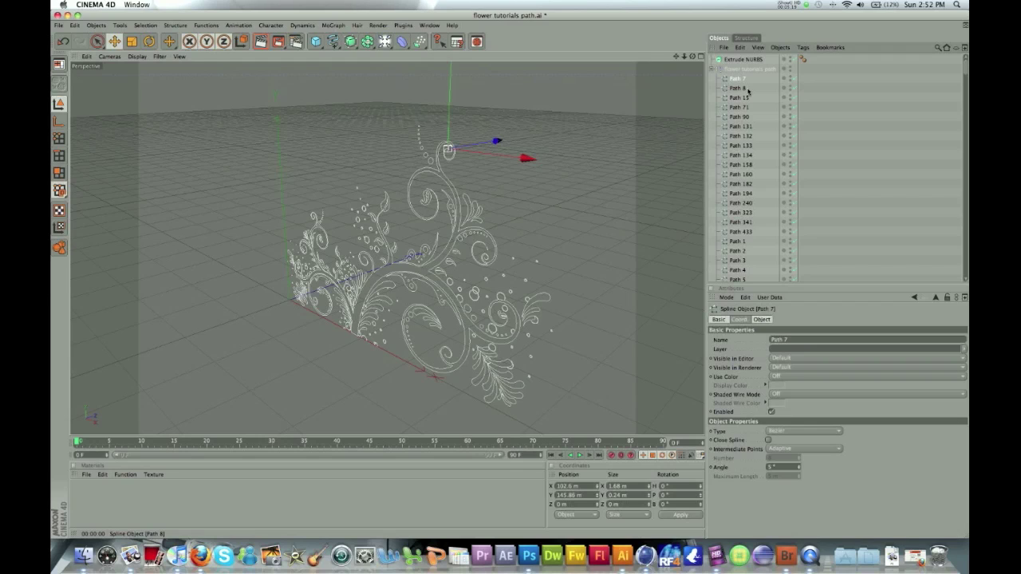
Step: Connect all flower paths into one Path 7 spline and nest it under Extrude NURBS
drag(748, 92, 738, 279)
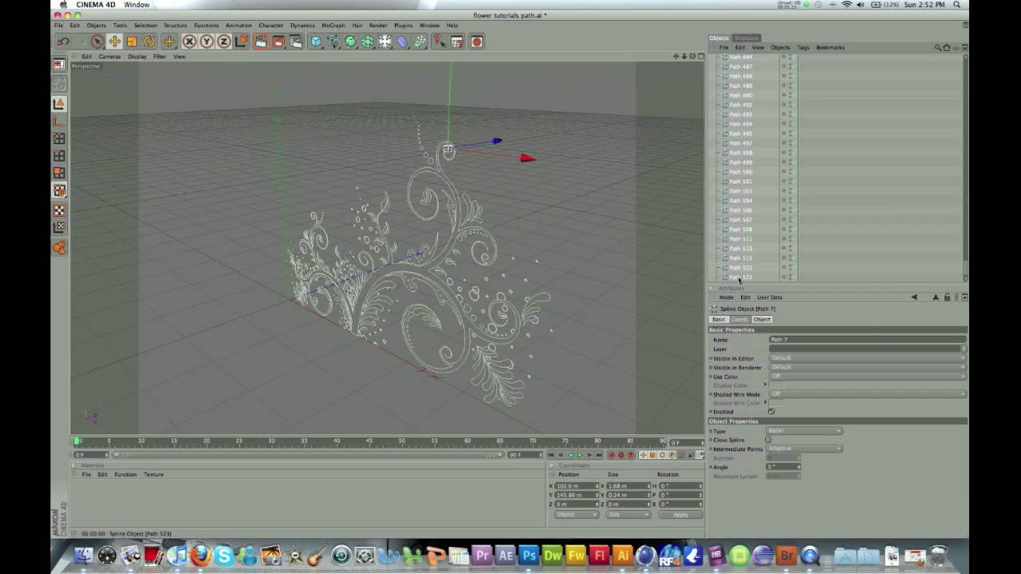
right_click(738, 279)
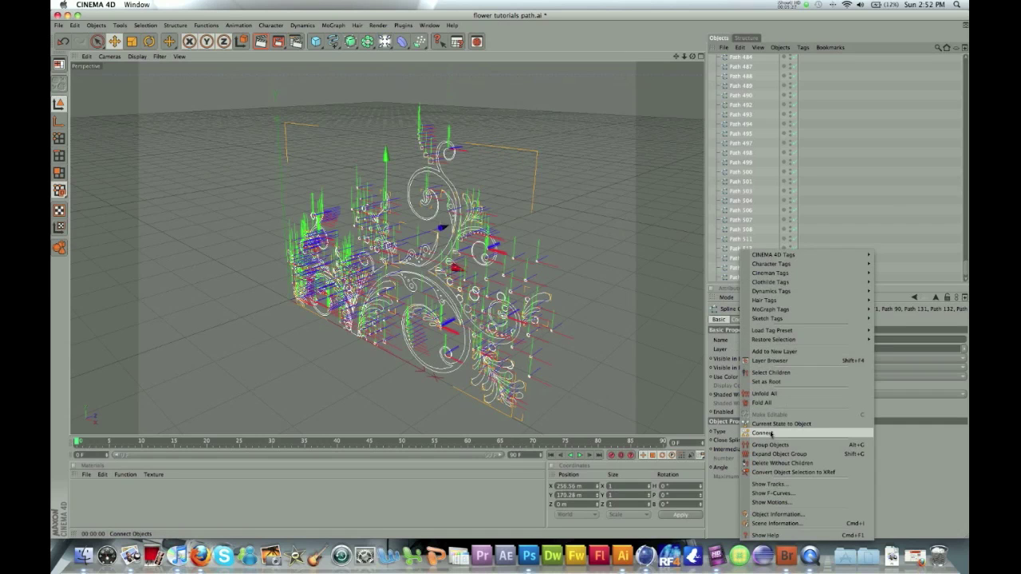
click(771, 434)
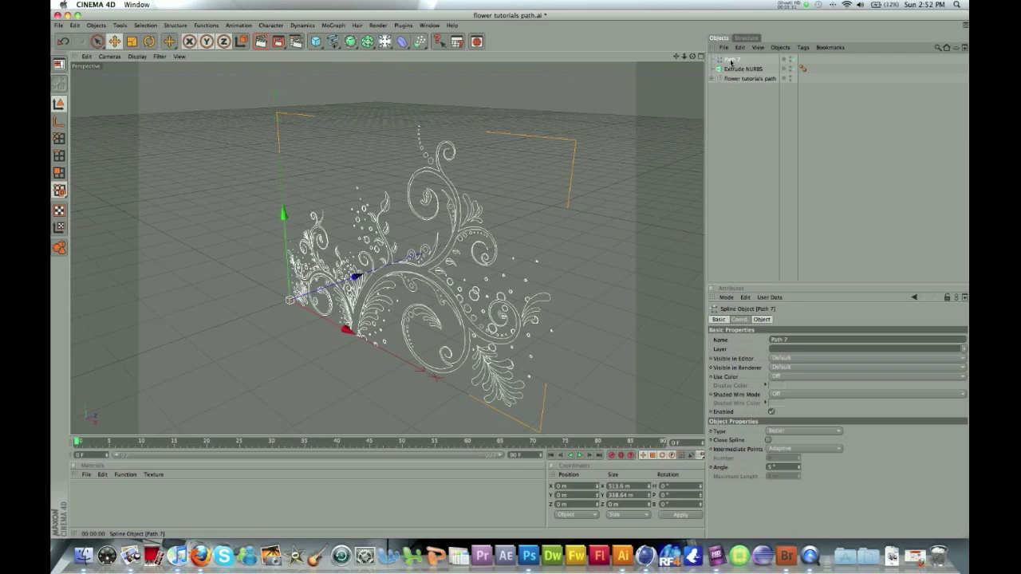
drag(730, 61, 733, 70)
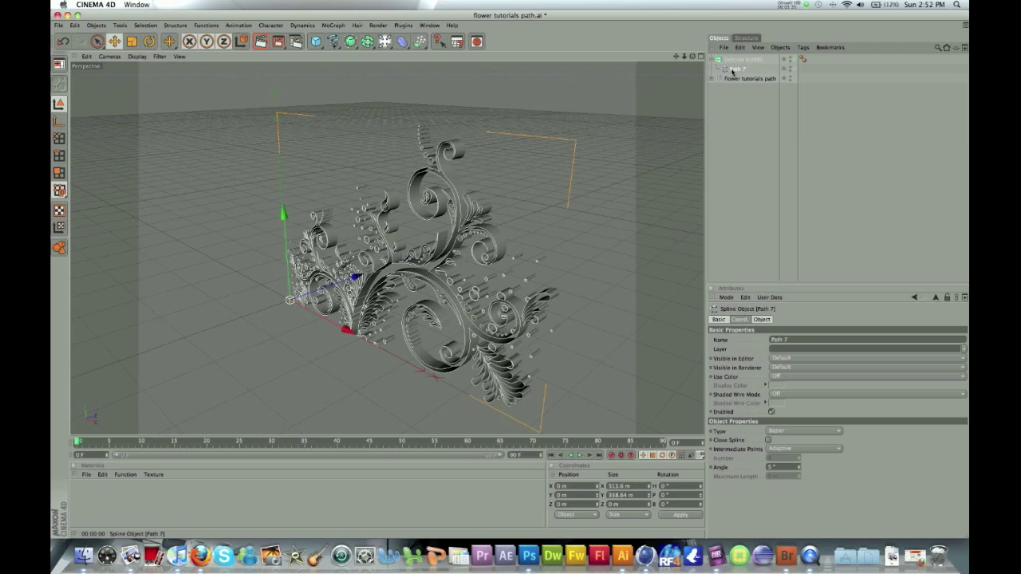
click(429, 25)
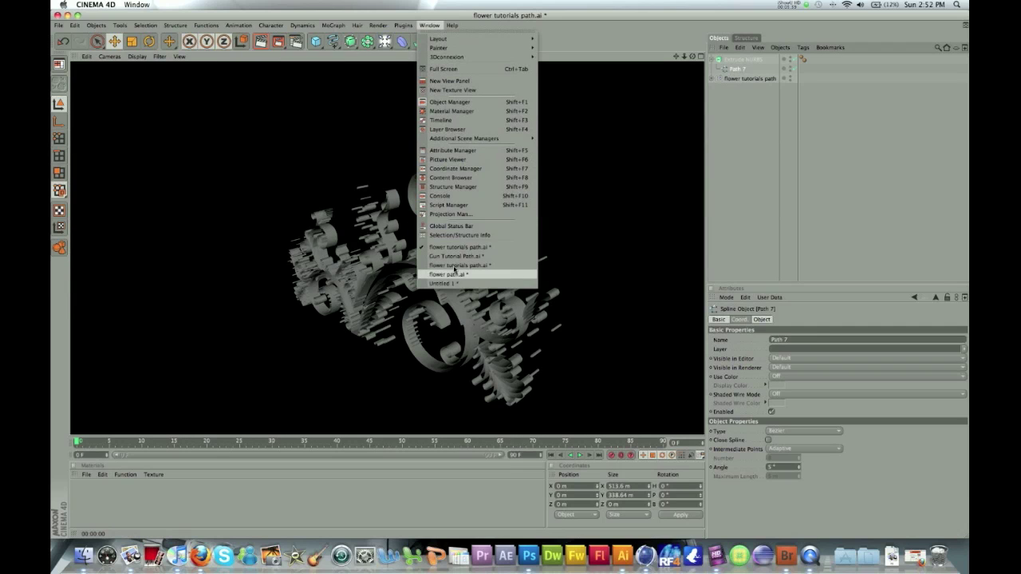
Step: Switch back to Gun Tutorial Path.ai, orbit around the extruded gun, and create a new material
click(454, 256)
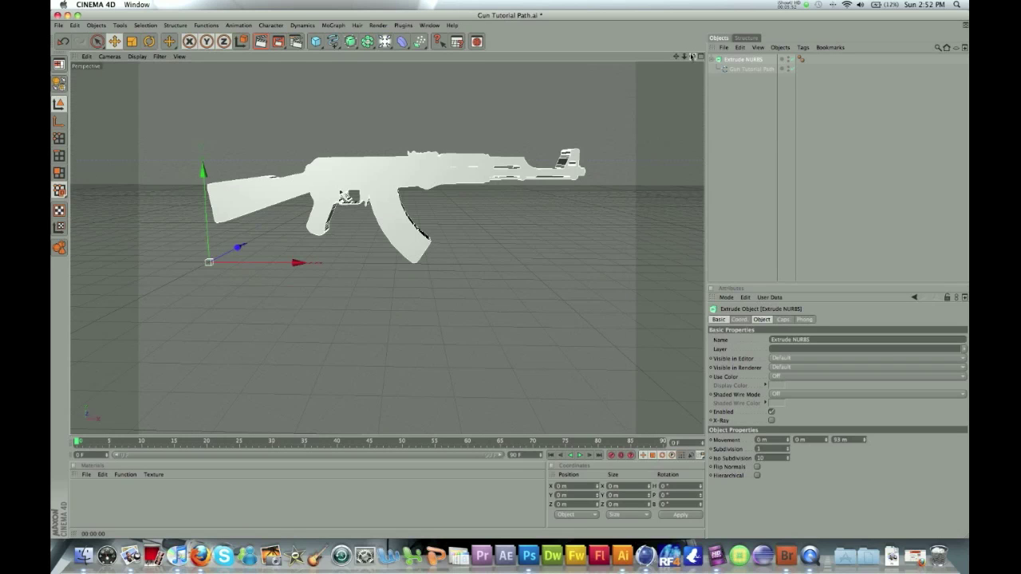
drag(692, 56, 473, 78)
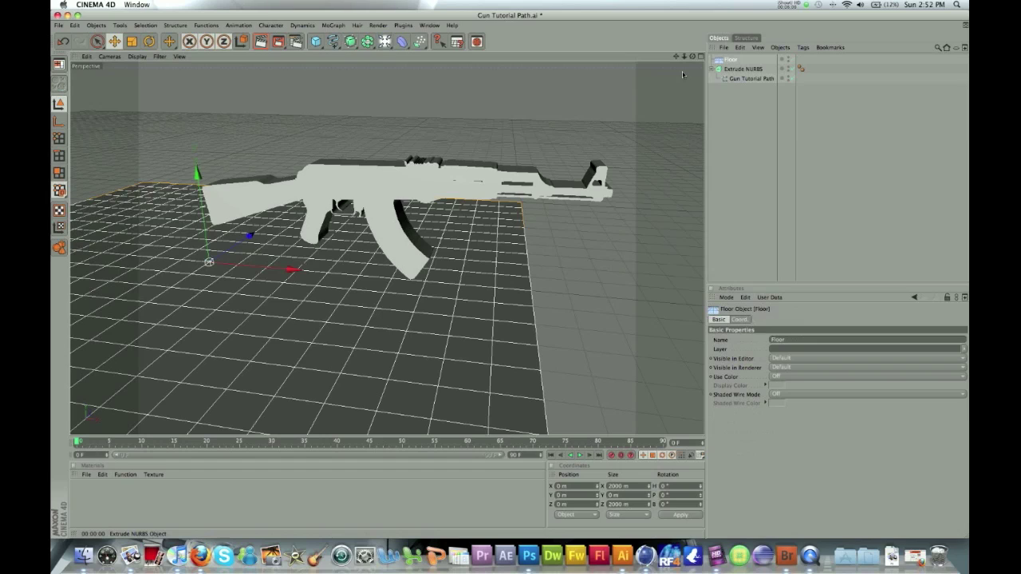
double_click(84, 499)
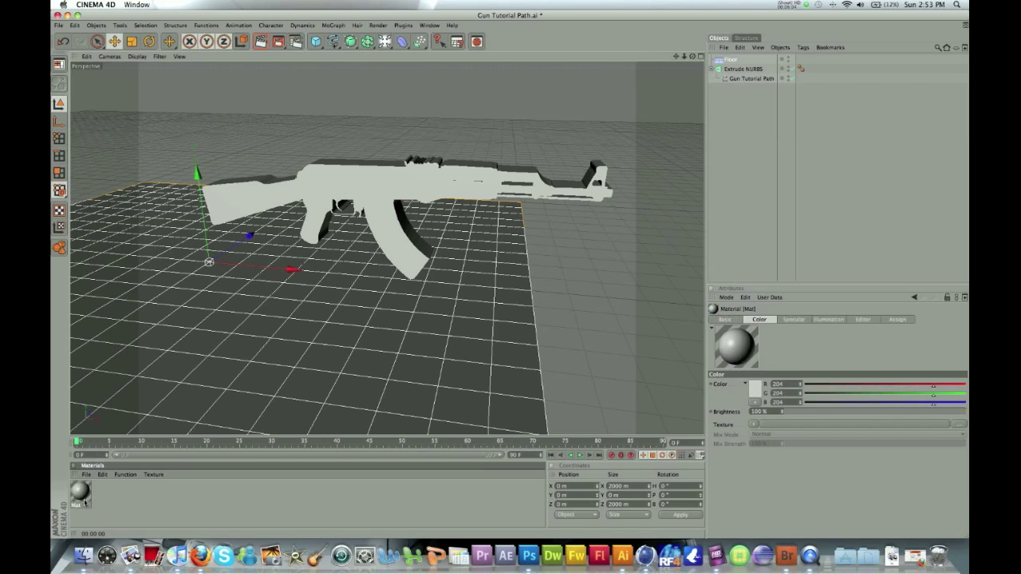
Step: Enable reflection on a material and apply it to the Floor
double_click(80, 491)
click(242, 185)
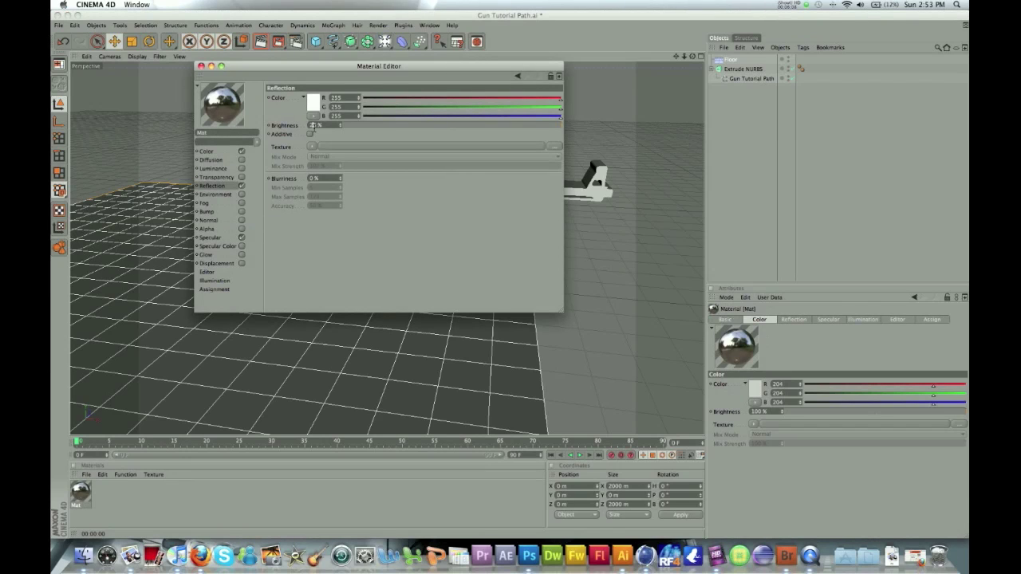
drag(222, 103, 727, 61)
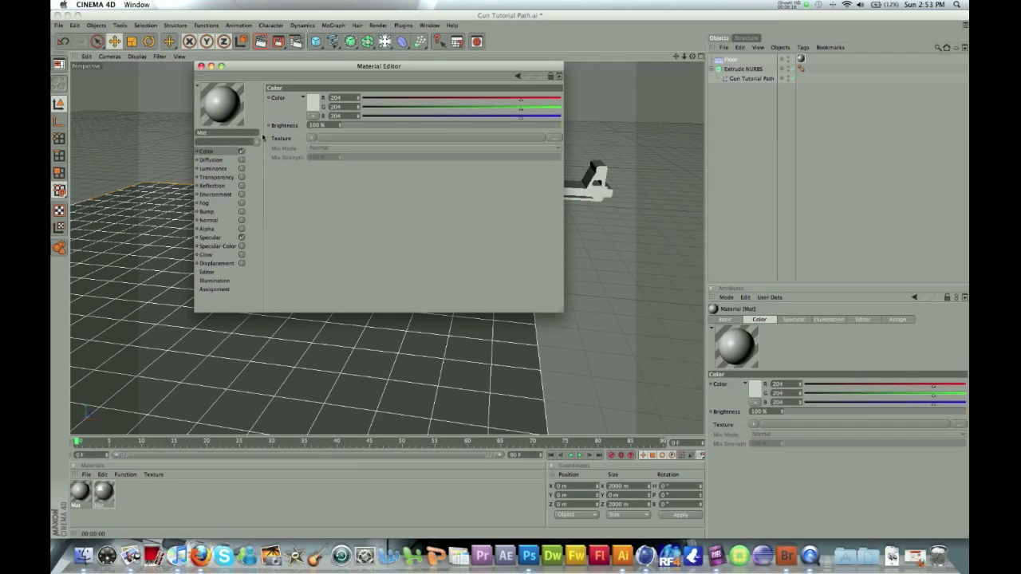
Step: Make a second material black and reflective and apply it to the Extrude NURBS gun
click(242, 186)
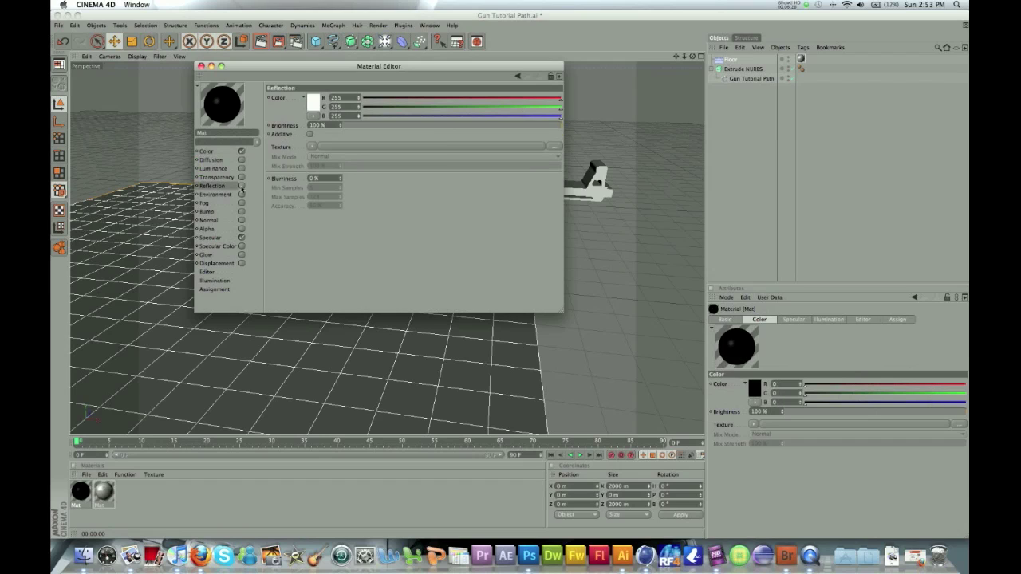
click(209, 319)
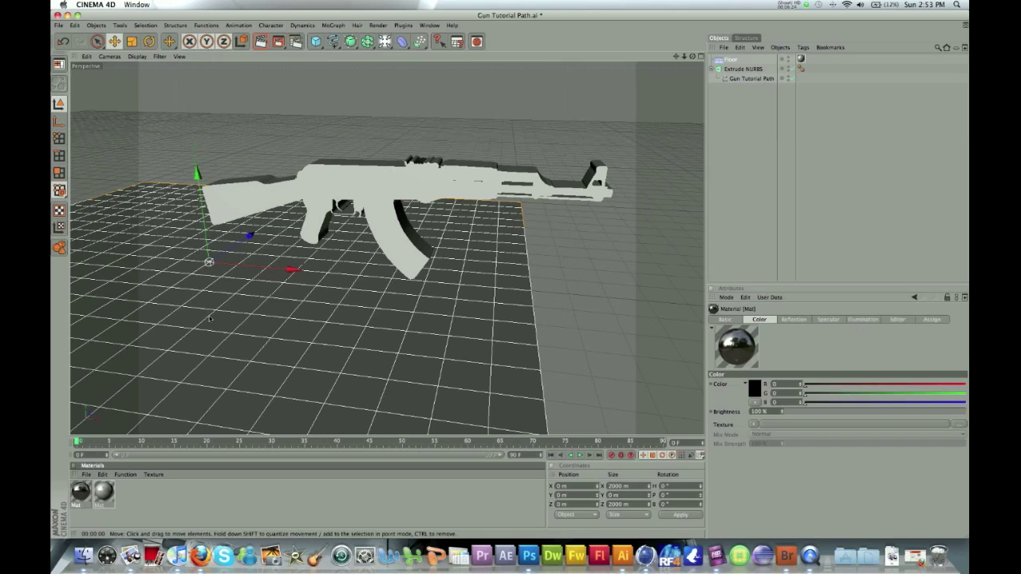
drag(80, 490, 359, 207)
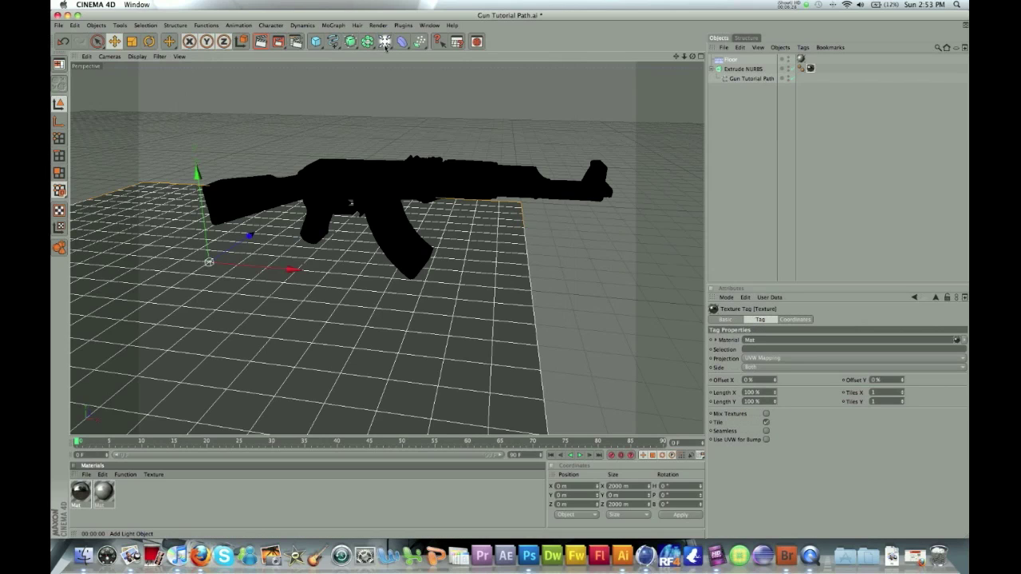
Step: Add a Light moved off to the gun's side, then add a Sky object
click(385, 42)
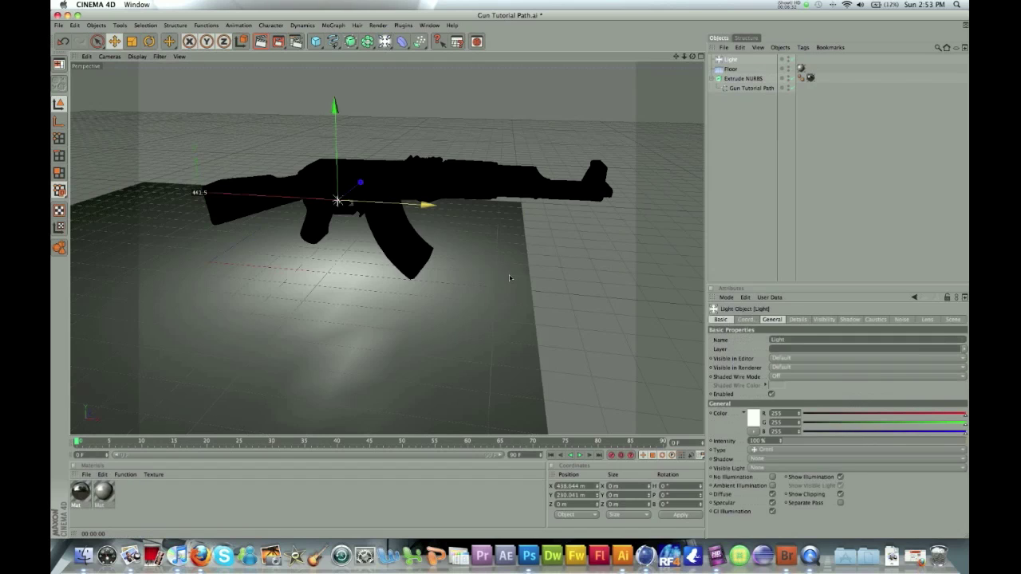
drag(510, 278, 355, 202)
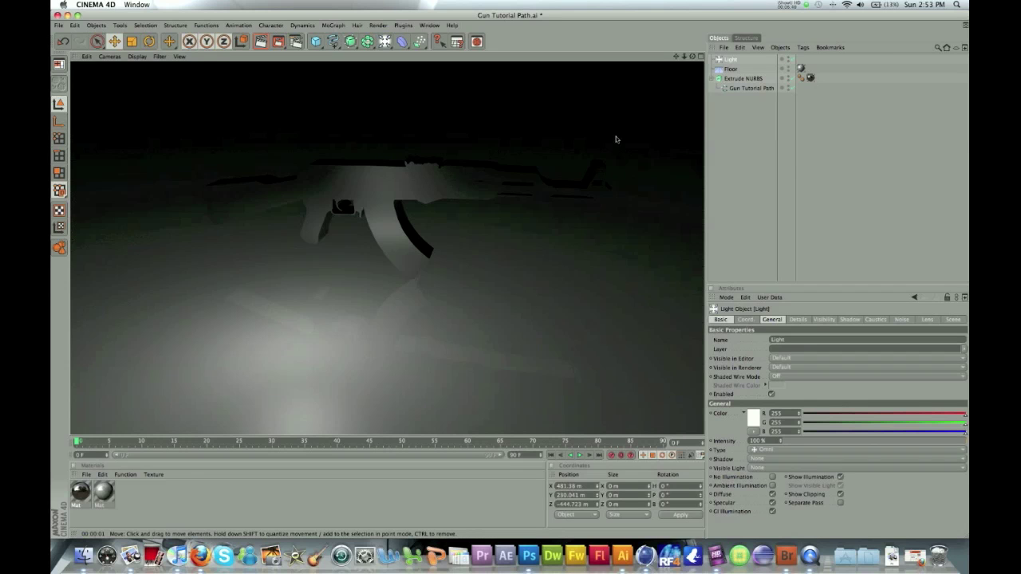
click(384, 41)
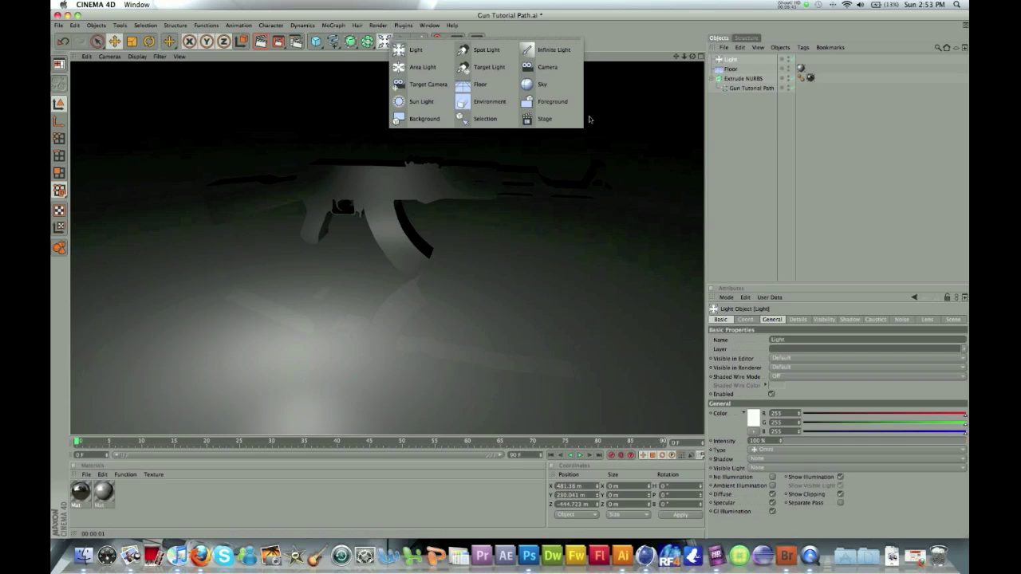
click(536, 83)
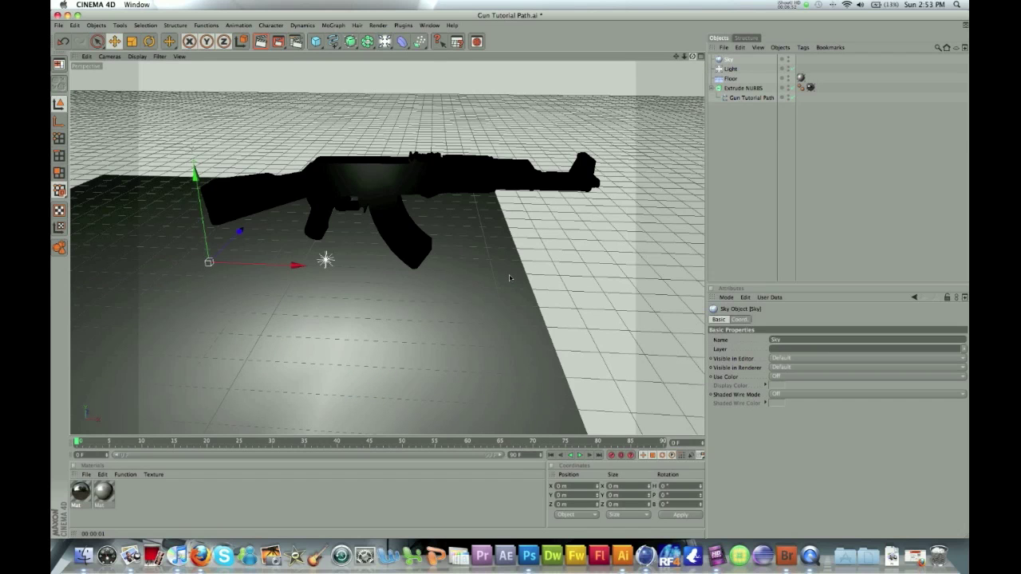
alt+drag(509, 277, 461, 215)
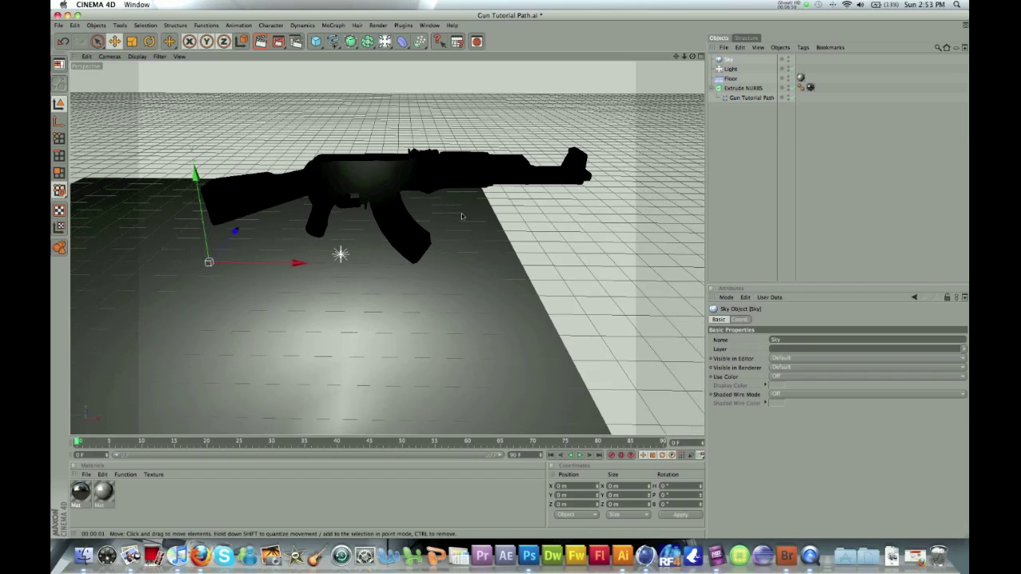